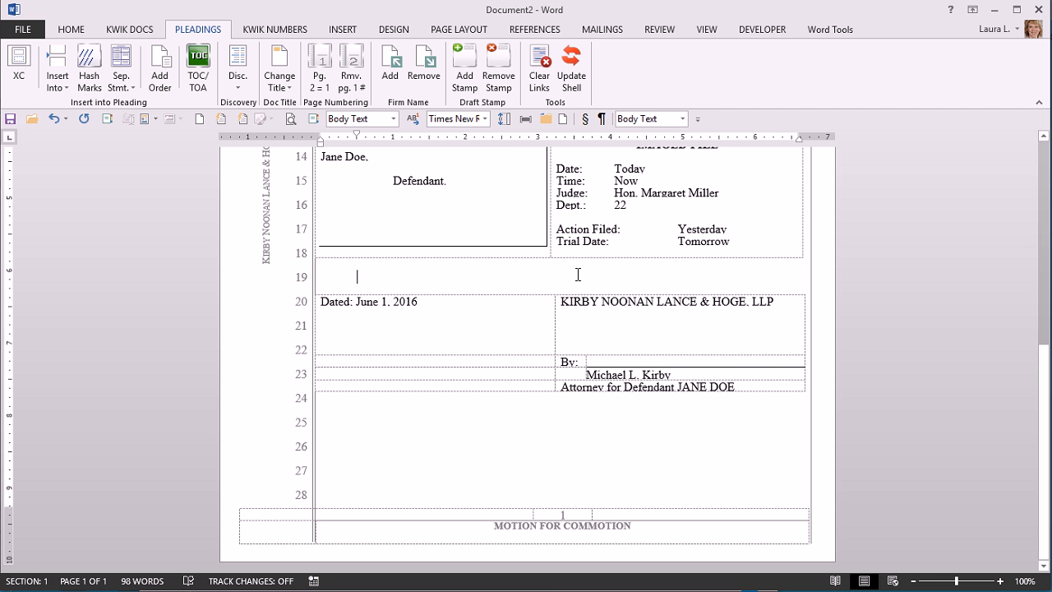
Start inserting the introductory text for discovery below the caption, keeping CASC as the category
scroll(578, 275, down, 3)
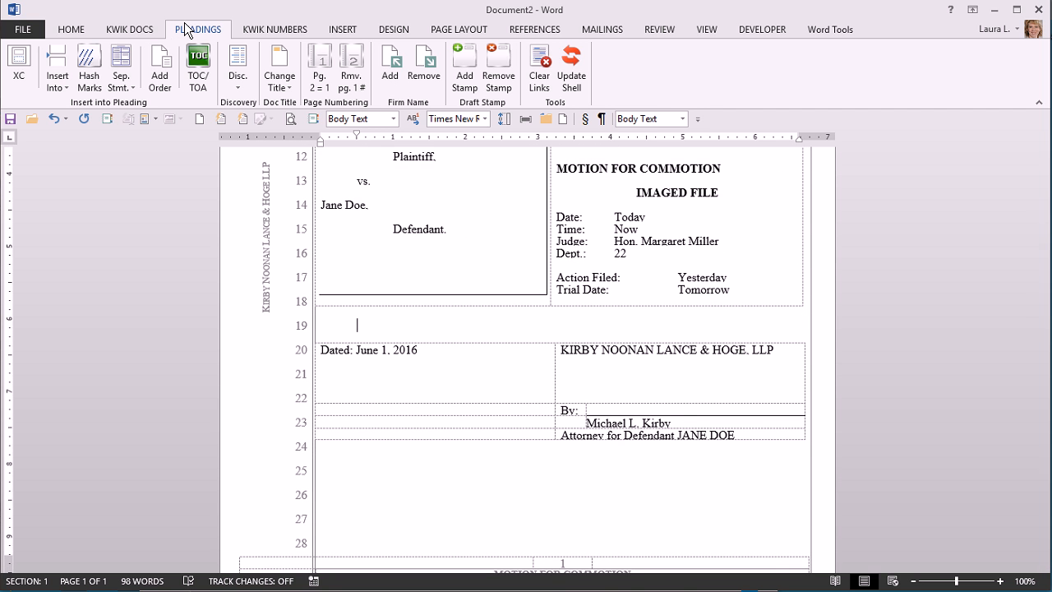
click(228, 78)
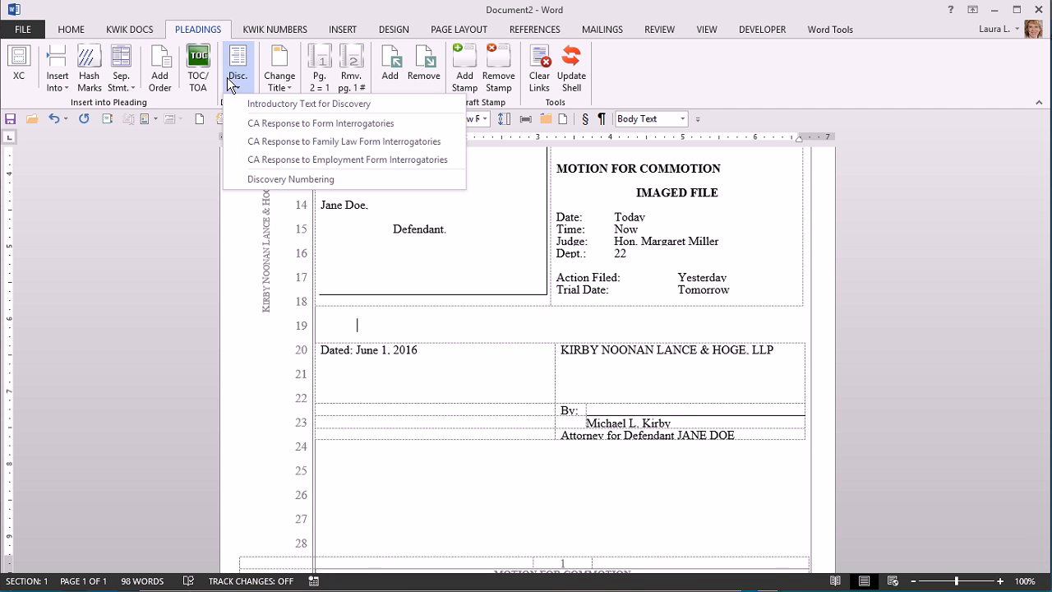
click(301, 103)
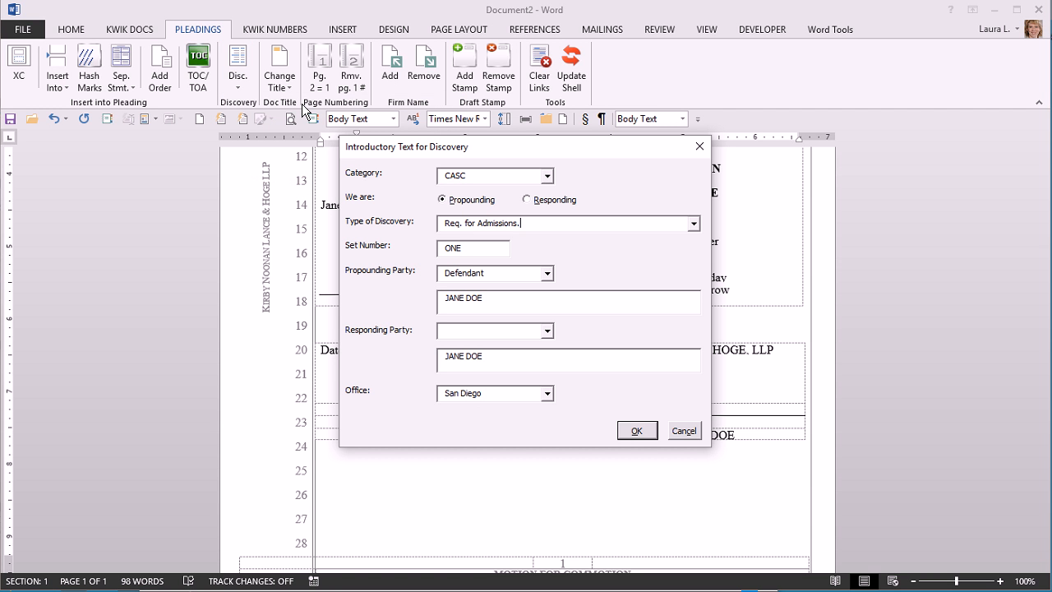
click(549, 177)
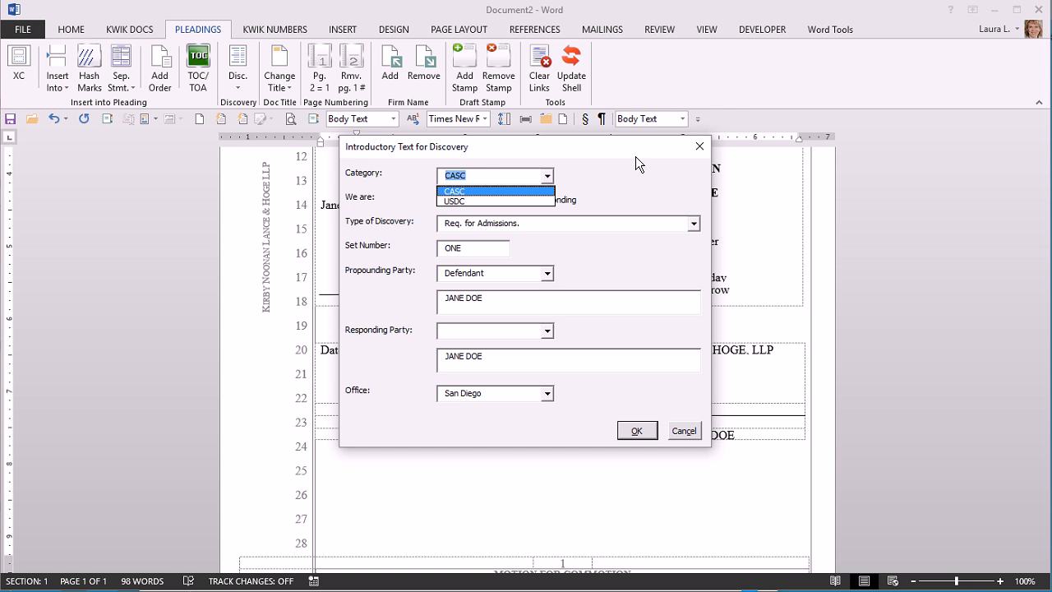
click(638, 179)
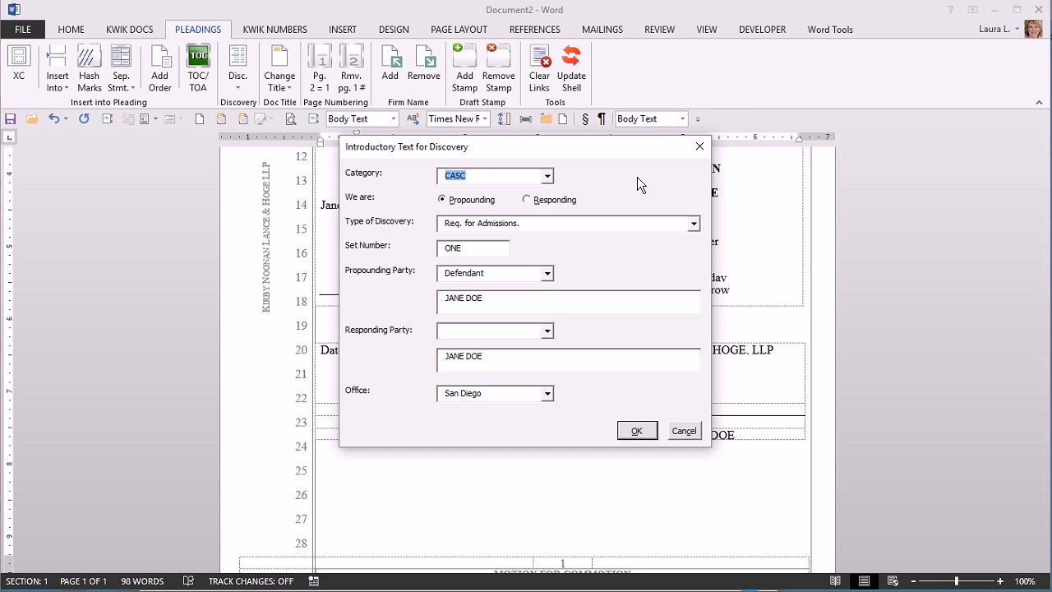
Compare the discovery types offered for Responding and Propounding, ending with Propounding and Req. for Admissions selected
click(559, 204)
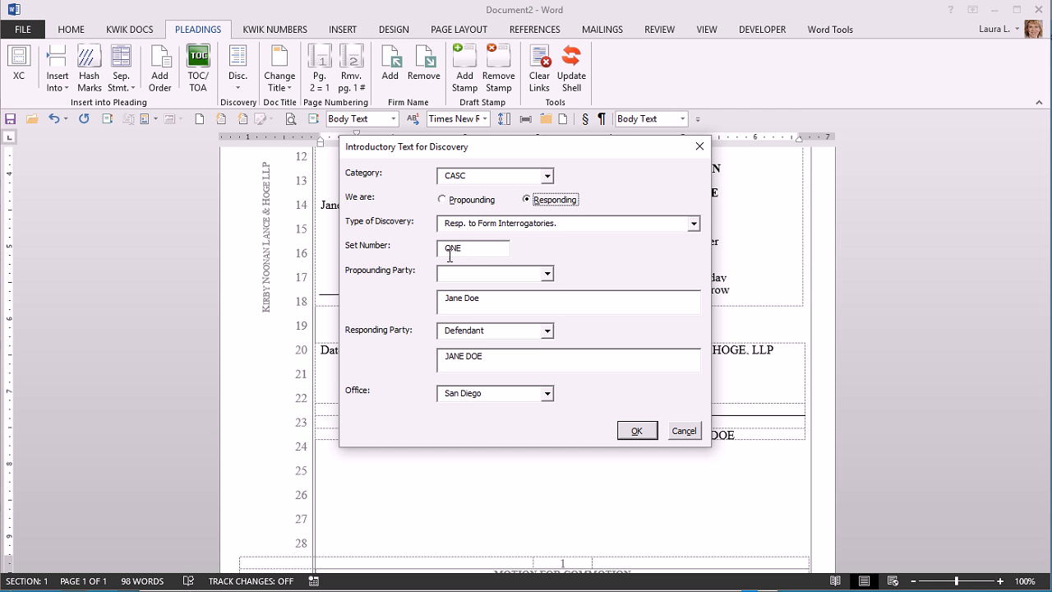
click(452, 201)
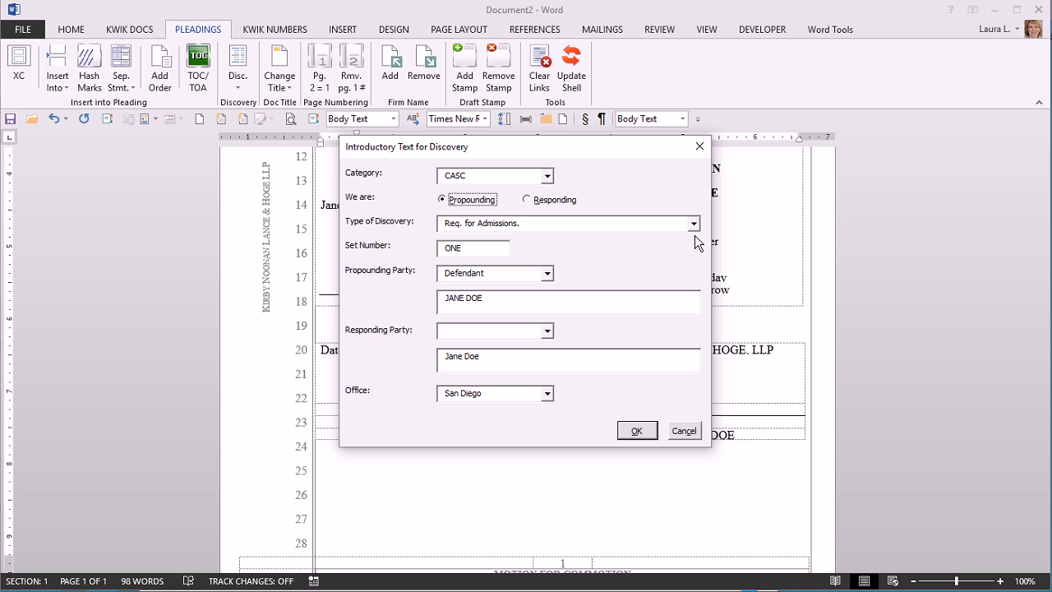
click(536, 200)
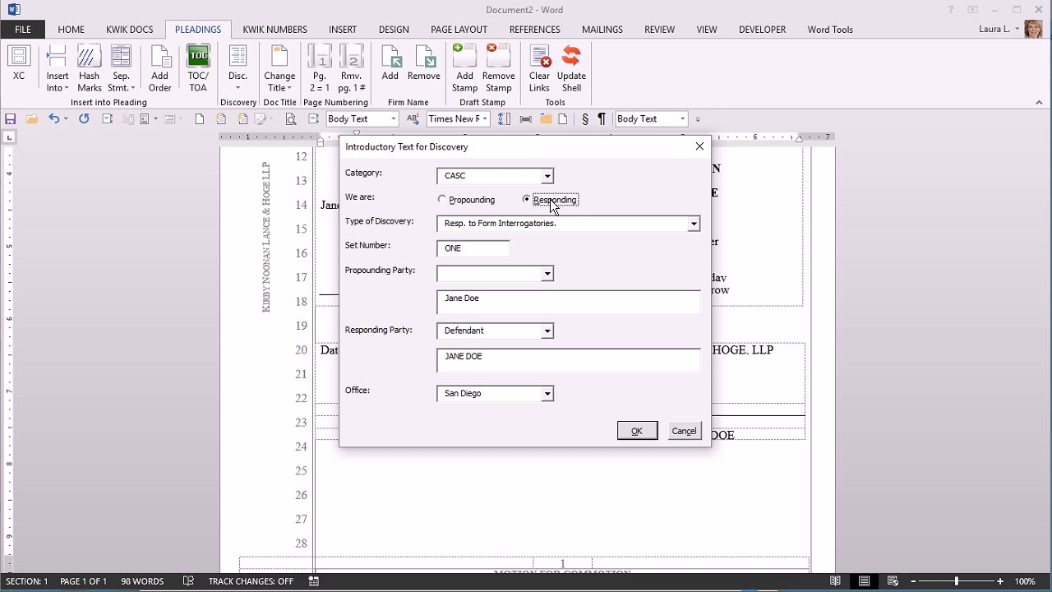
click(695, 224)
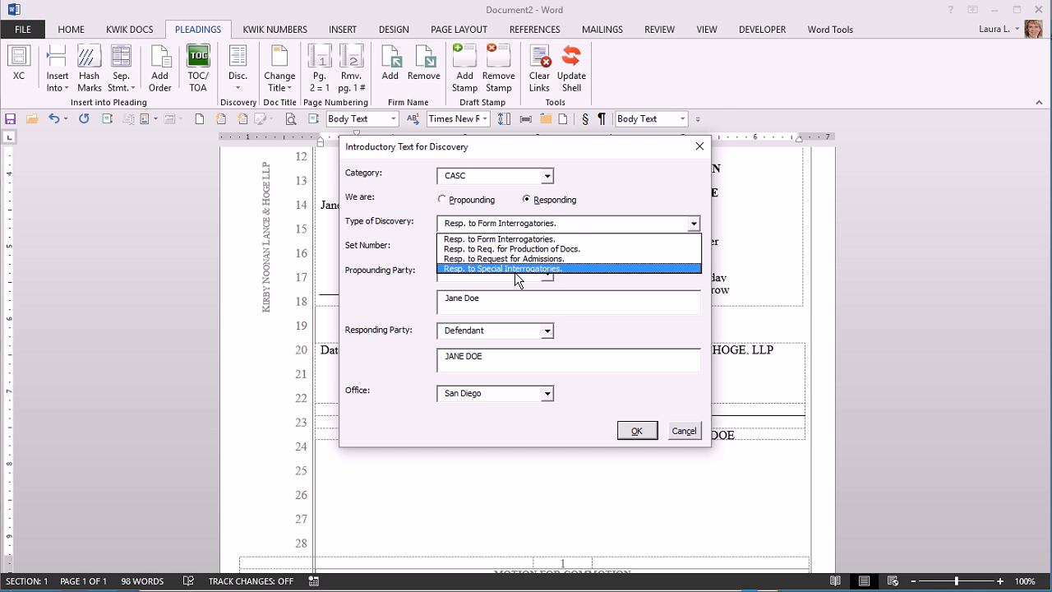
click(475, 202)
click(476, 201)
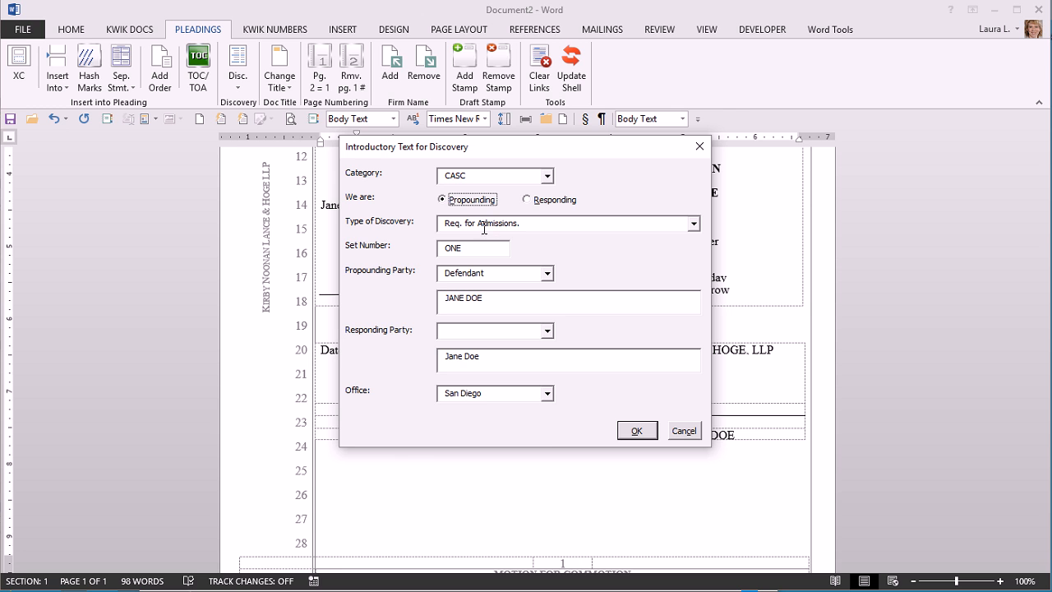
Set the responding party to Plaintiff, ABC Company, and insert the introductory discovery text into the pleading
click(480, 332)
text(Plaintiff)
key(Tab)
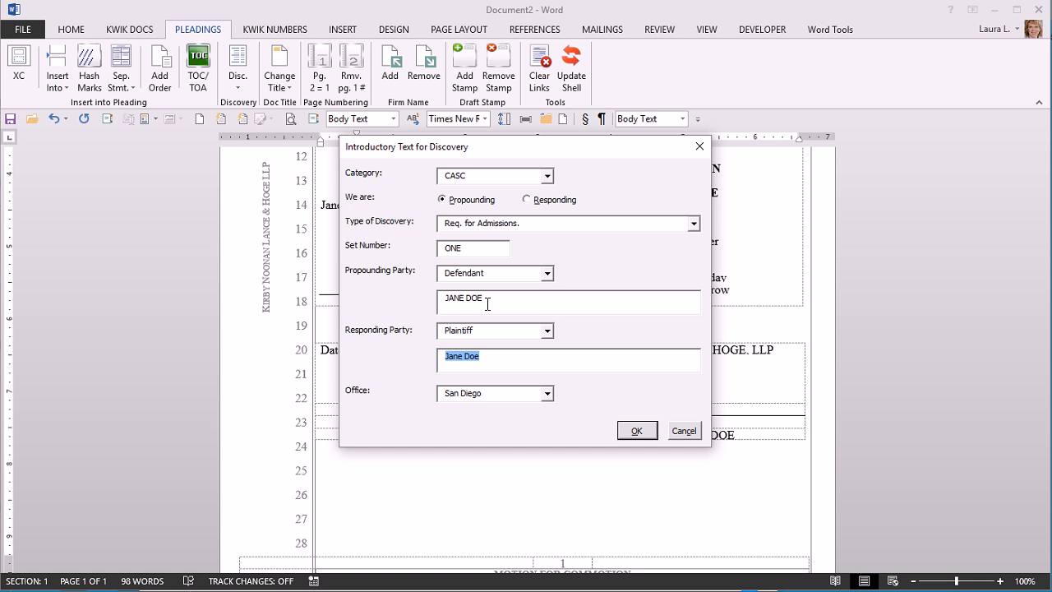
text(ABC Company)
click(637, 433)
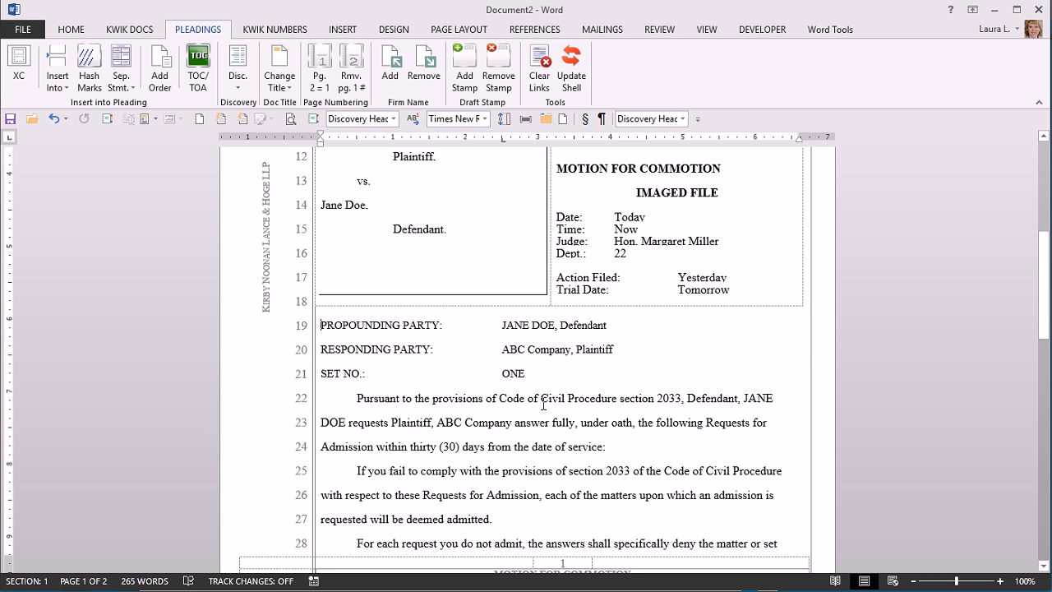
Review the inserted party details, set number and introductory paragraphs through to the Request for Admission heading
scroll(683, 469, down, 2)
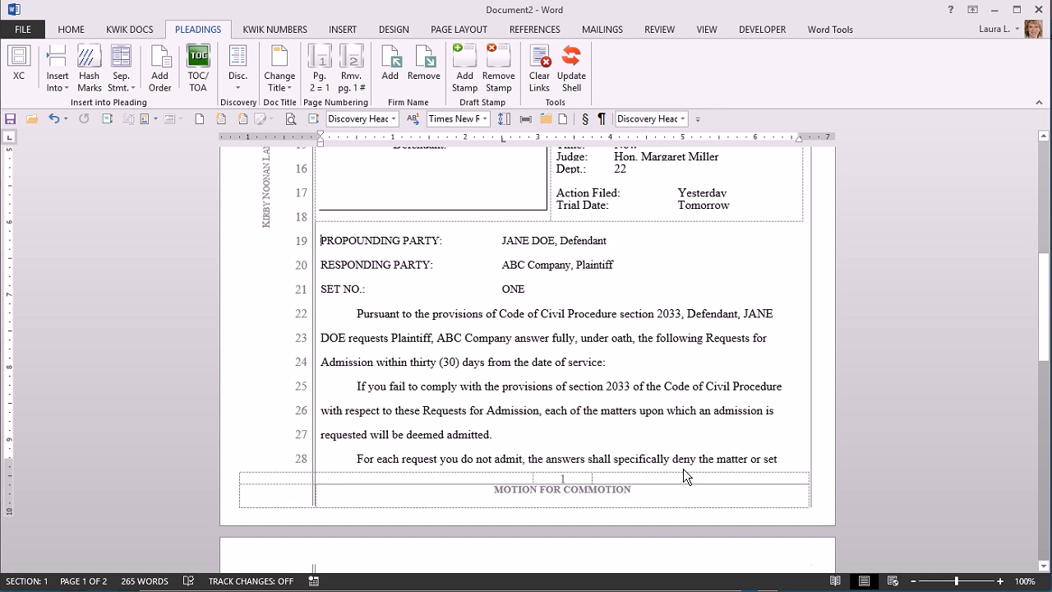
scroll(683, 469, down, 1)
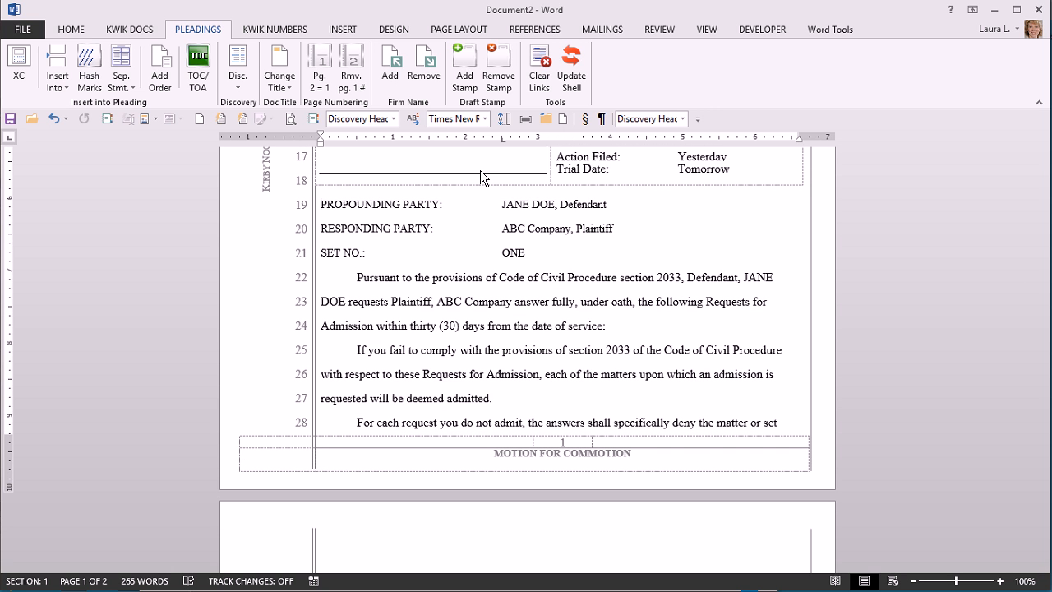
click(453, 350)
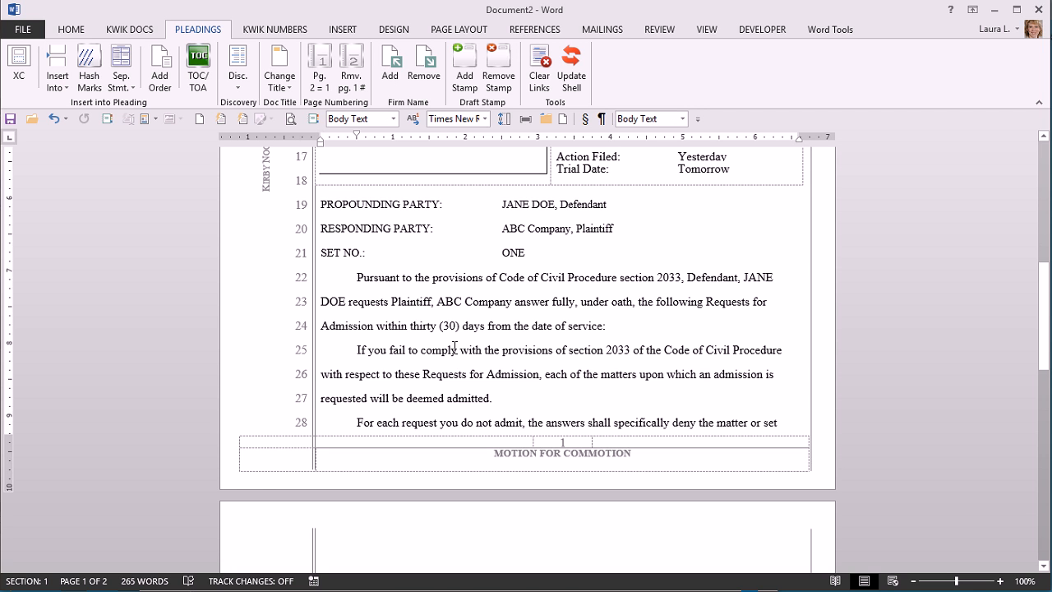
scroll(455, 362, down, 1)
scroll(454, 353, down, 3)
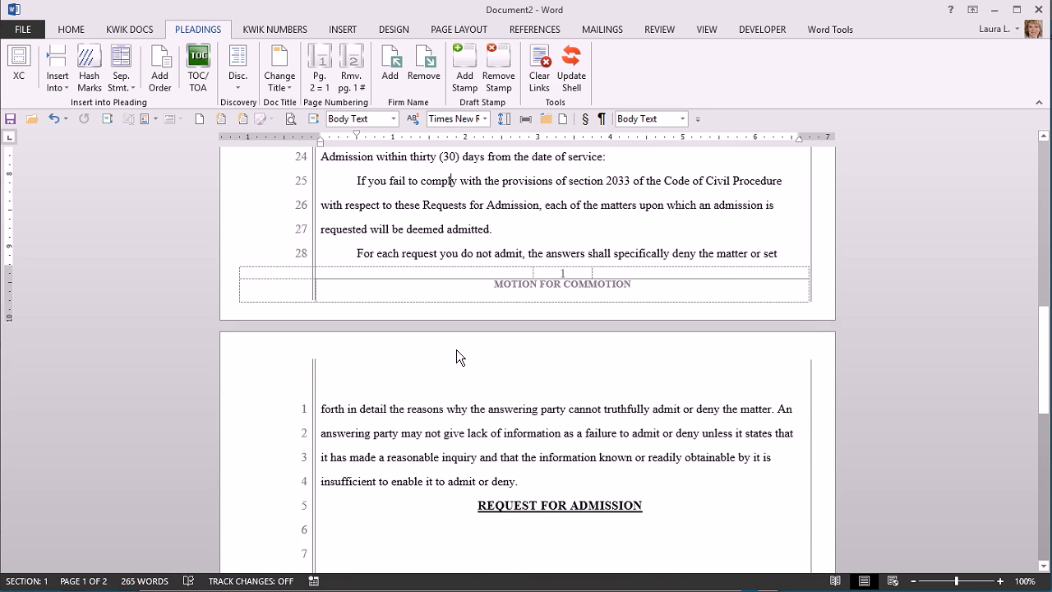
scroll(456, 350, down, 2)
scroll(456, 349, down, 1)
scroll(456, 349, up, 6)
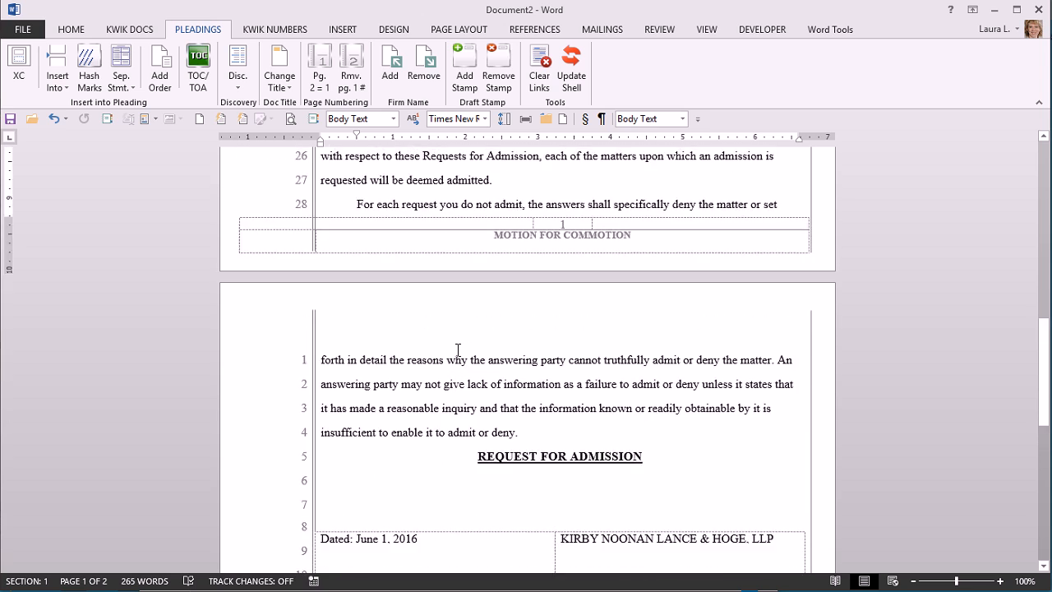
scroll(456, 349, up, 3)
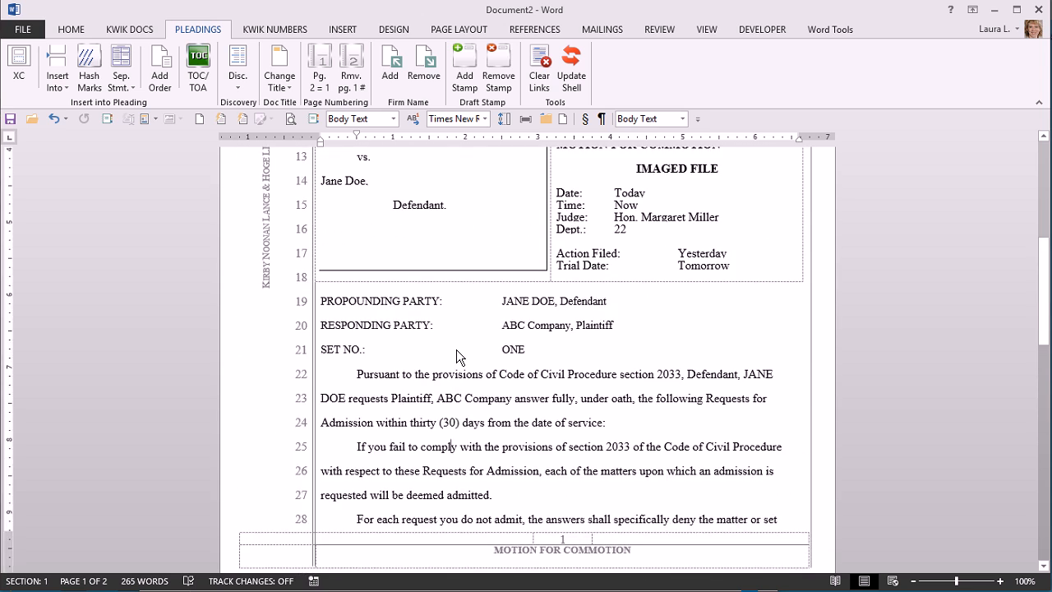
scroll(456, 349, down, 4)
scroll(458, 350, down, 4)
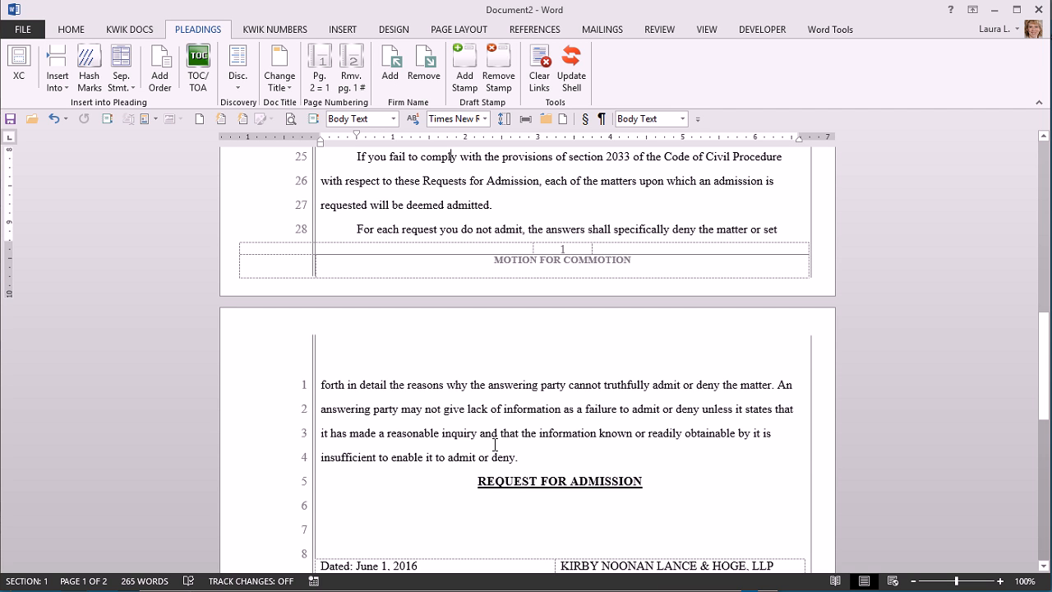
Start discovery numbering below the Request for Admission heading with the text Request for Admission No
click(538, 510)
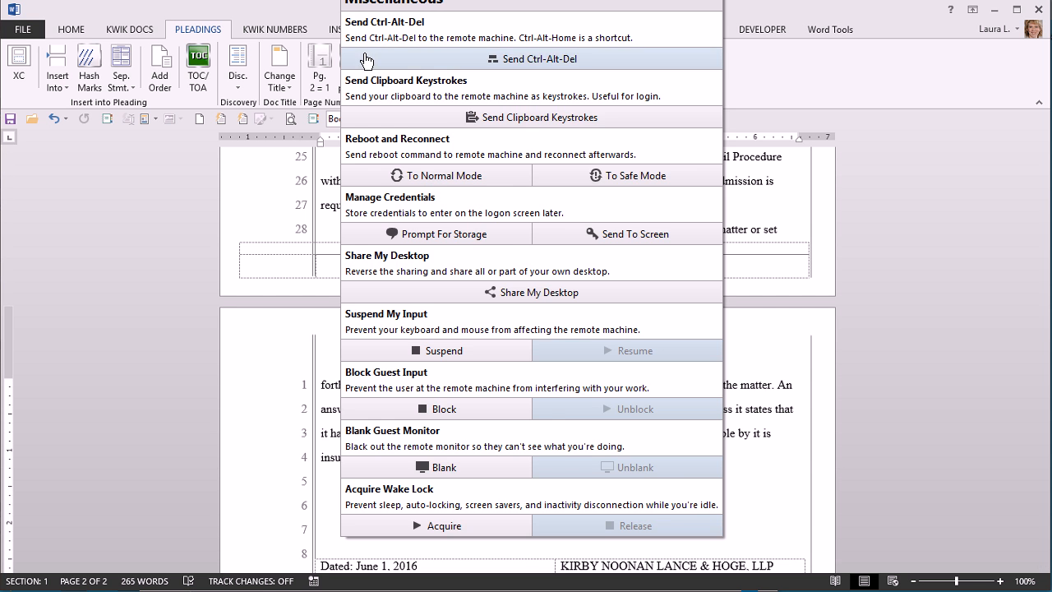
click(238, 83)
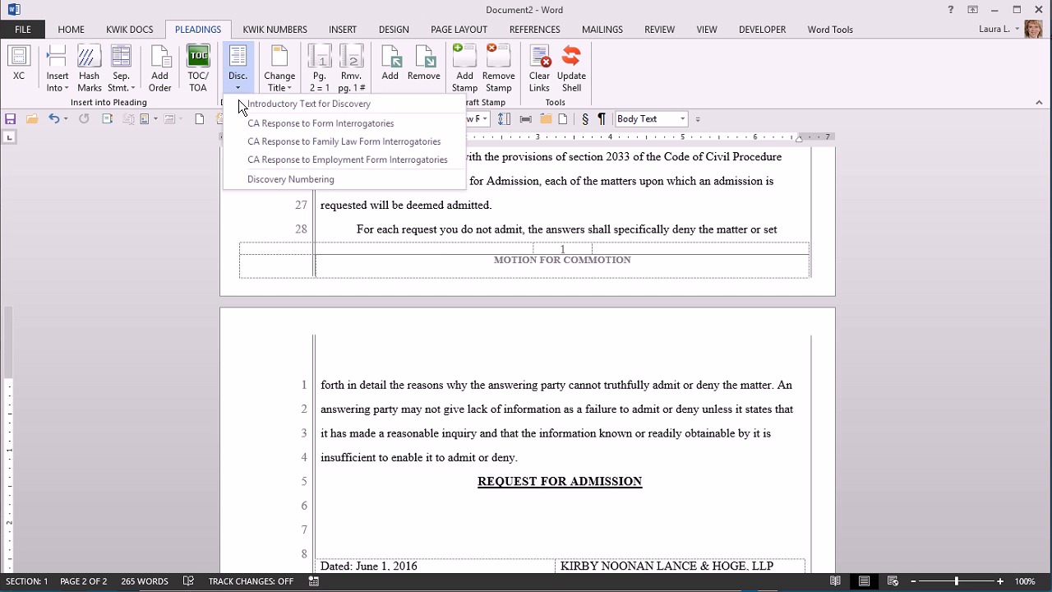
click(263, 180)
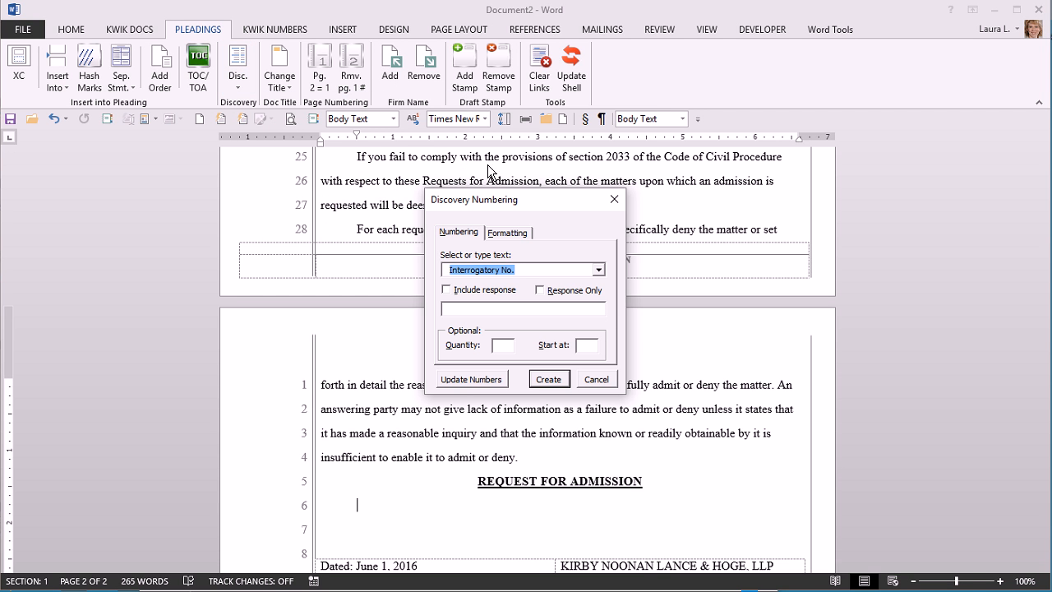
click(599, 270)
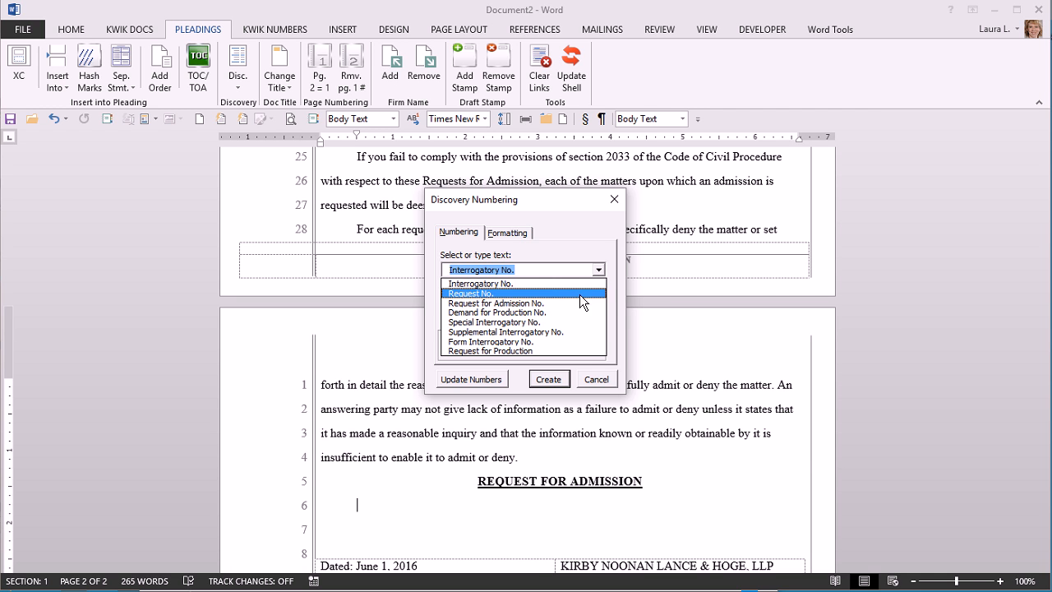
click(576, 300)
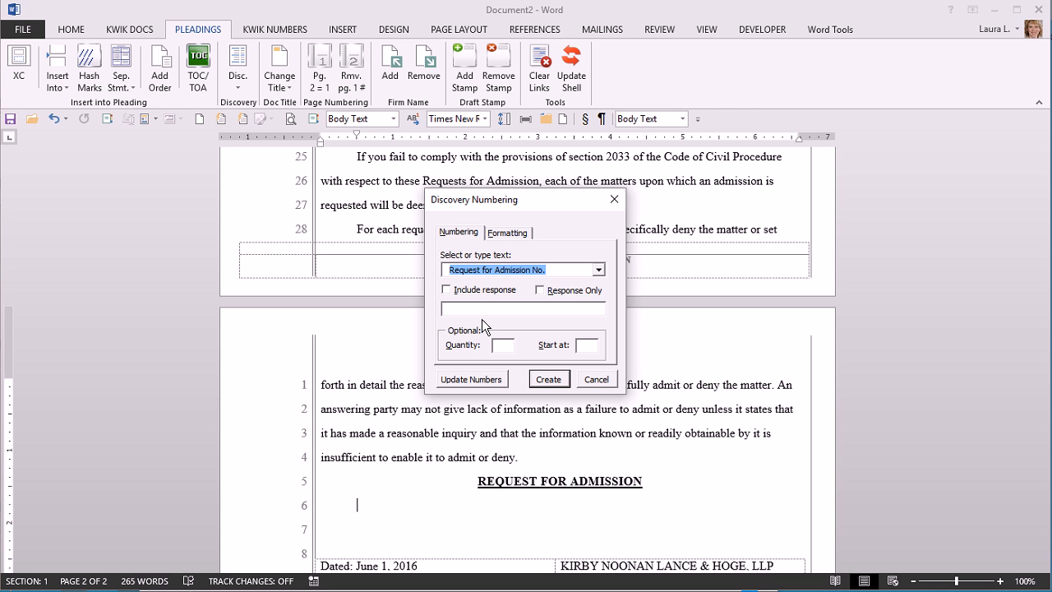
Have the numbering include a response heading for each request, leaving Response Only off
click(484, 290)
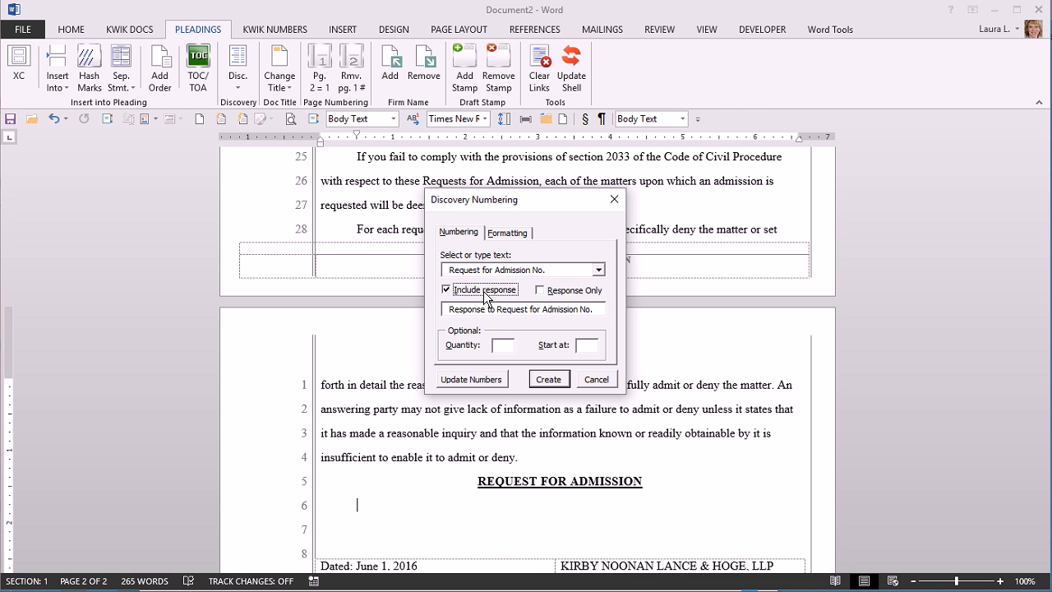
click(580, 291)
click(486, 289)
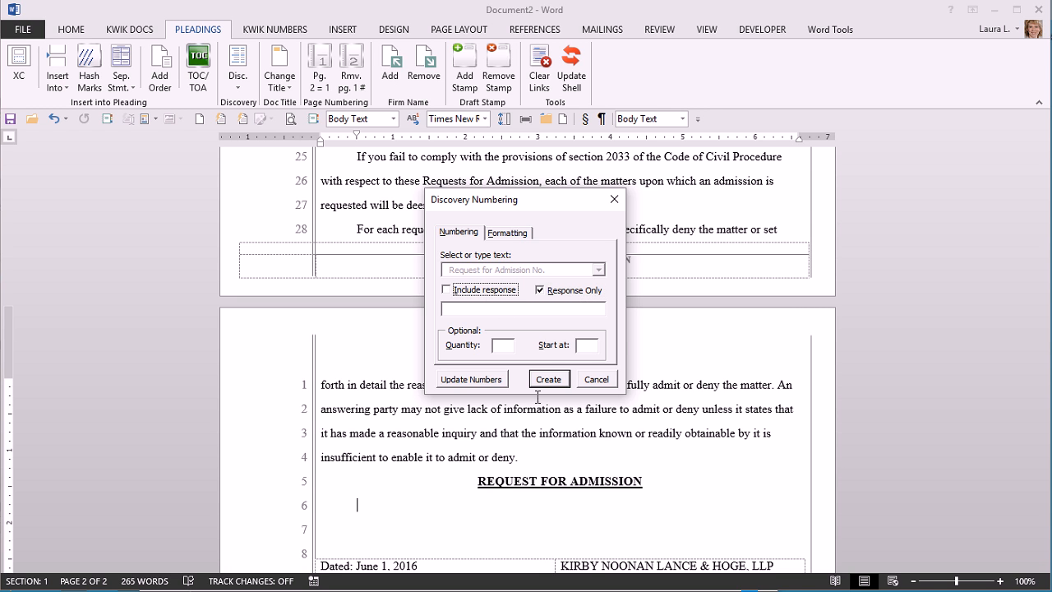
click(450, 290)
click(555, 293)
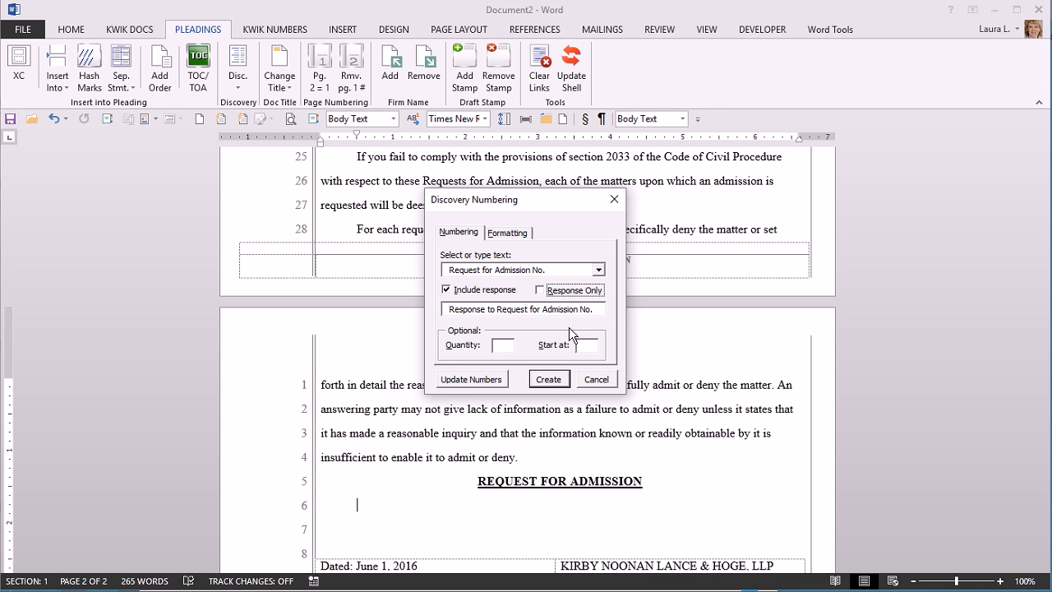
Set the quantity to 8 and the starting number to 4, and create the numbered request and response headings
click(493, 348)
text(8)
click(578, 350)
text(4)
click(560, 381)
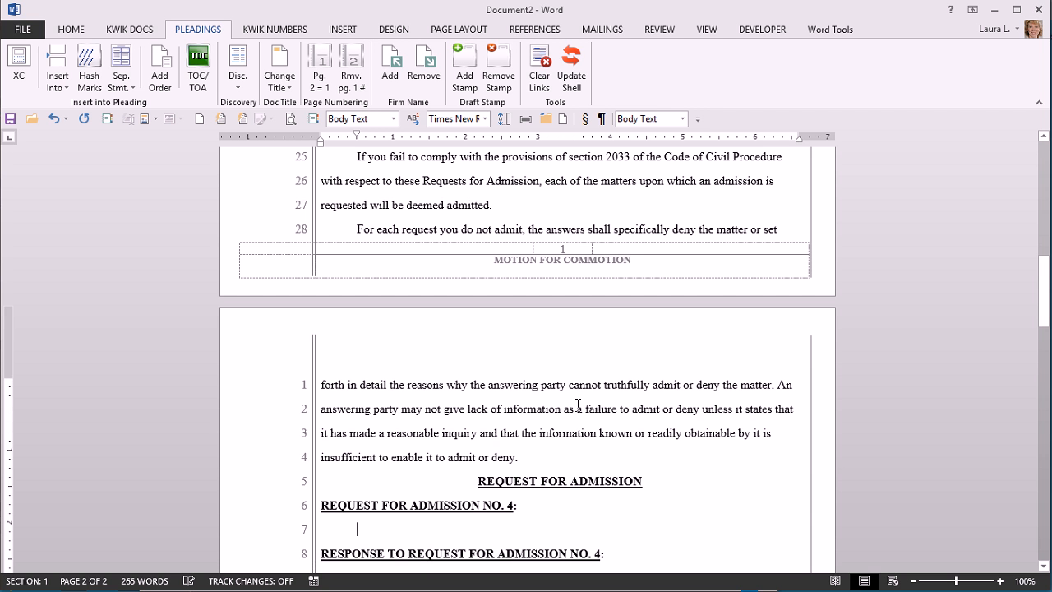
Examine the numbers in the request and response headings, and return to the introductory text on the first page
scroll(579, 407, down, 3)
scroll(582, 404, down, 3)
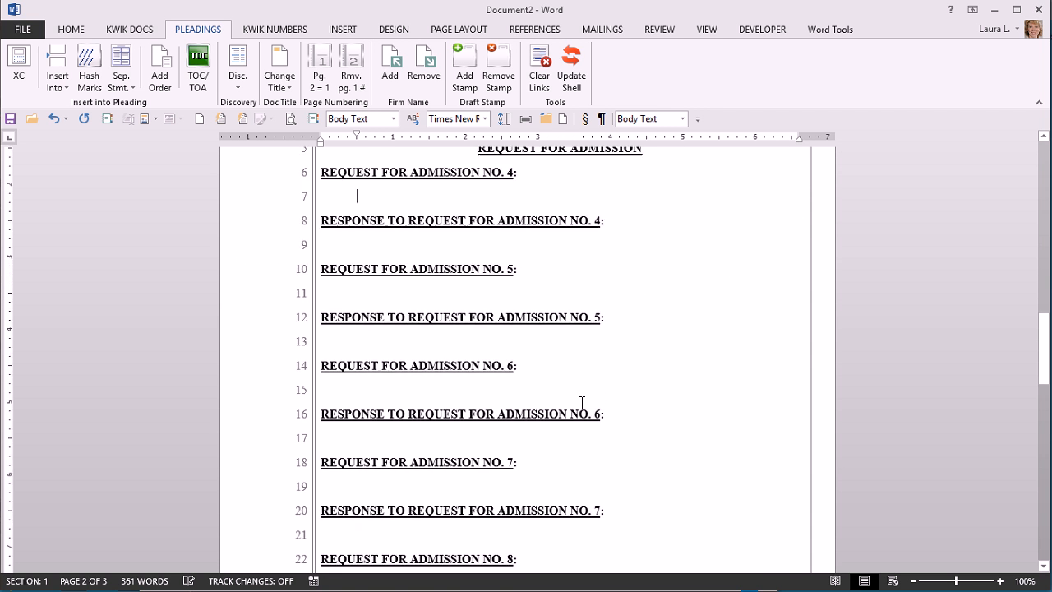
scroll(581, 403, up, 2)
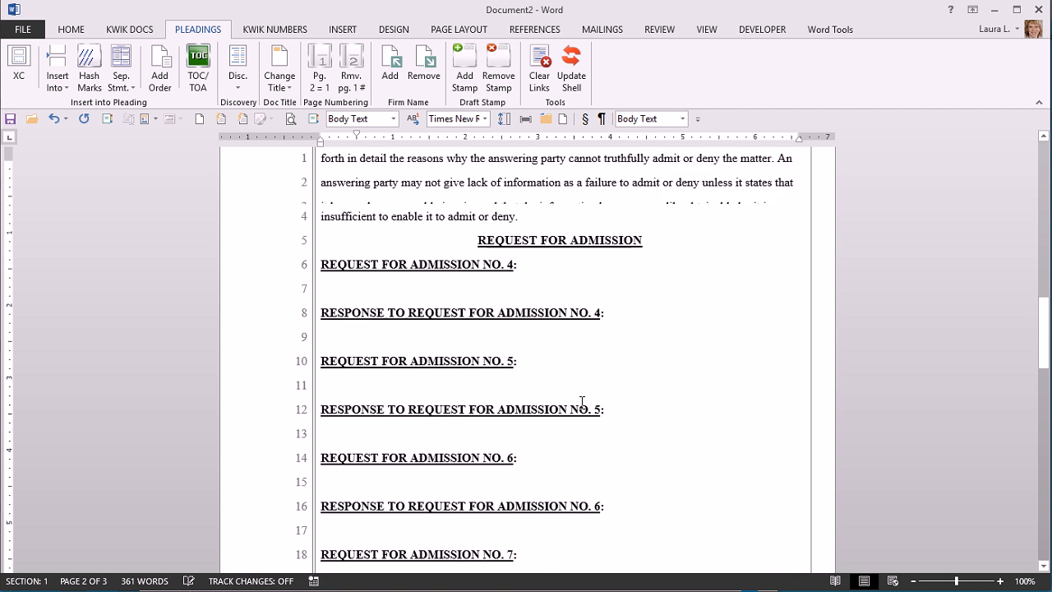
double_click(511, 287)
double_click(597, 336)
double_click(510, 388)
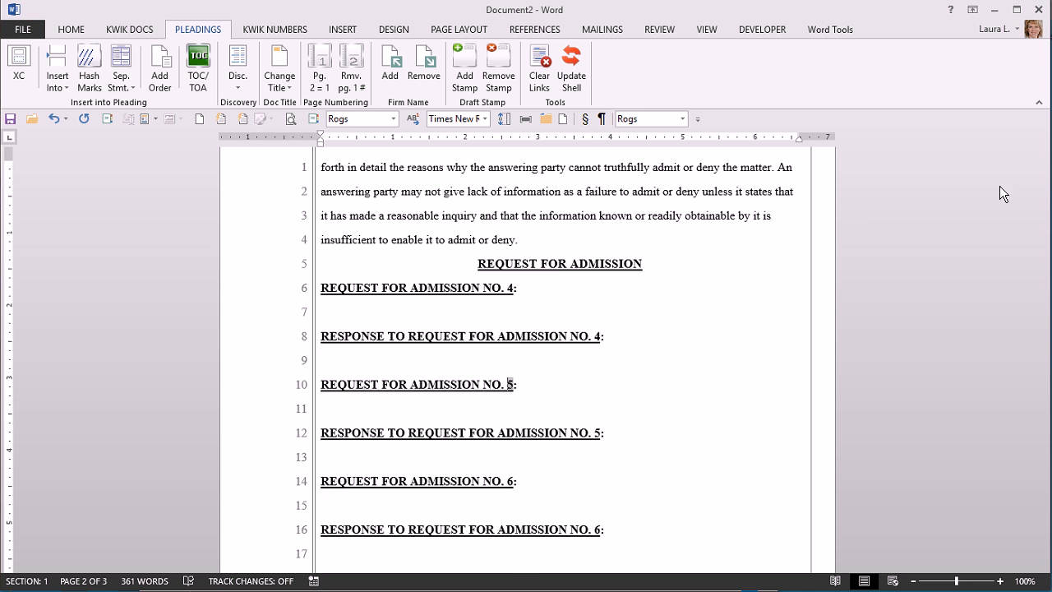
click(510, 215)
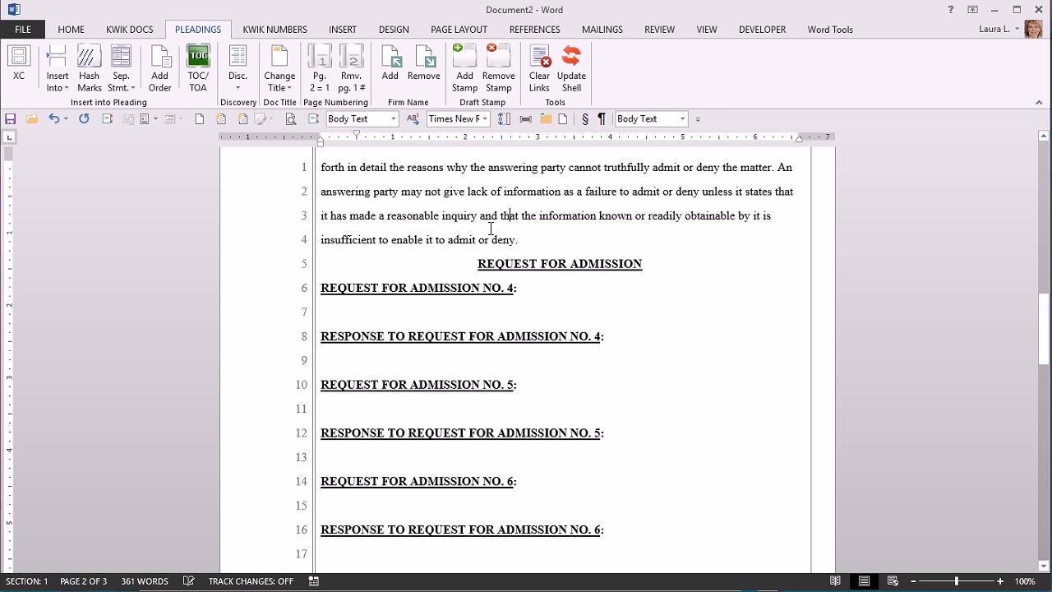
scroll(495, 227, up, 10)
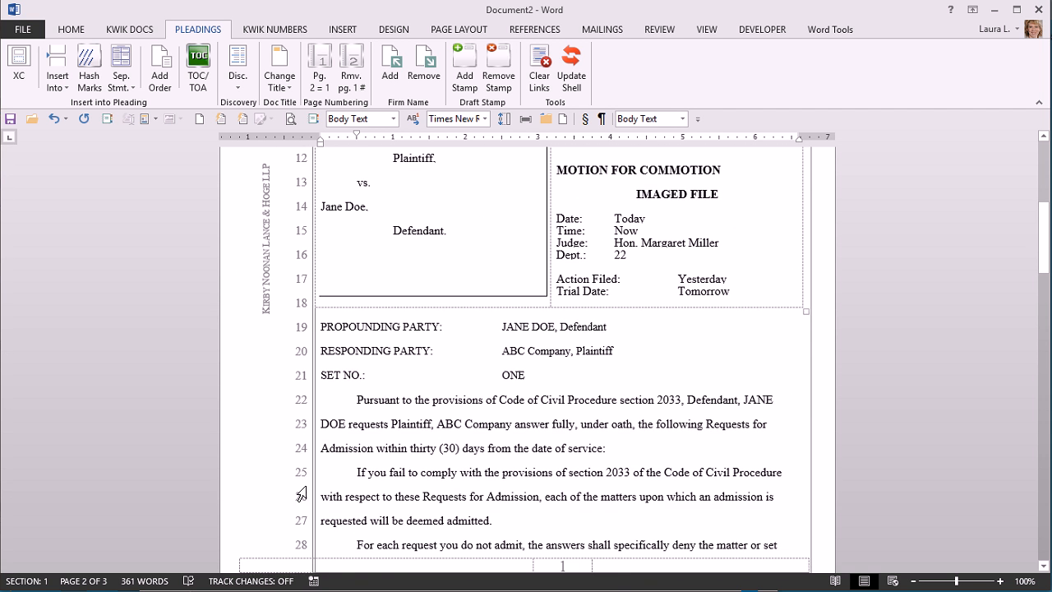
Clear the introductory discovery text and start a CA Response to Form Interrogatories for Set ONE, letting the caption and footer titles fill in
drag(320, 328, 539, 496)
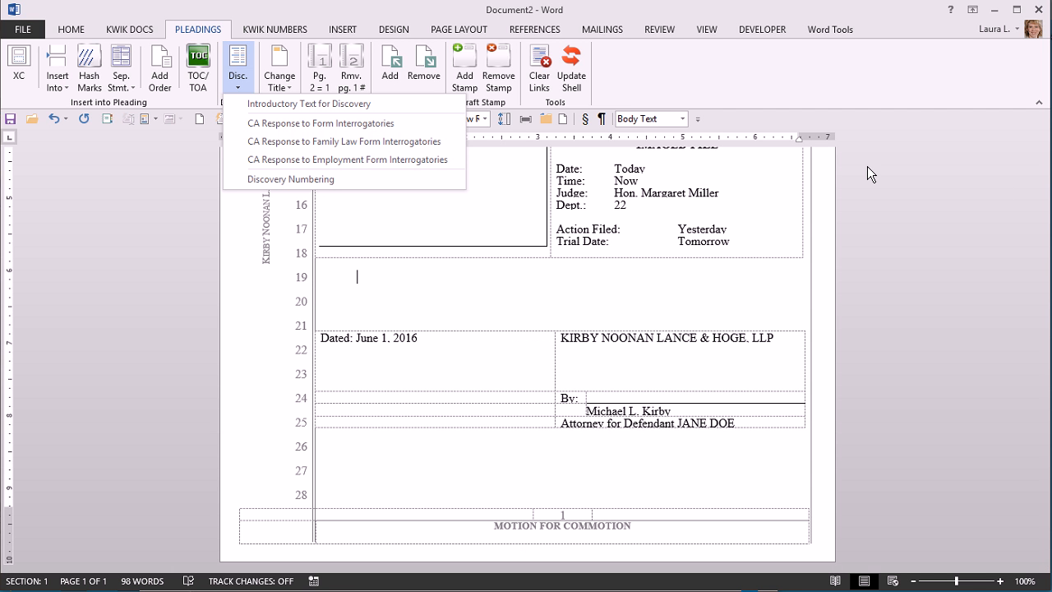
click(333, 123)
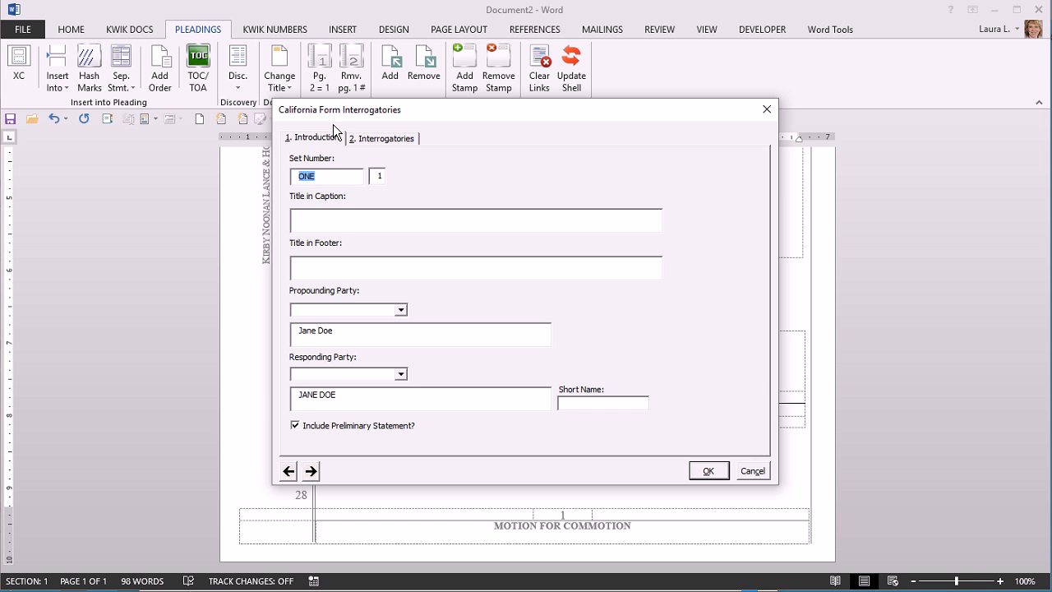
click(347, 218)
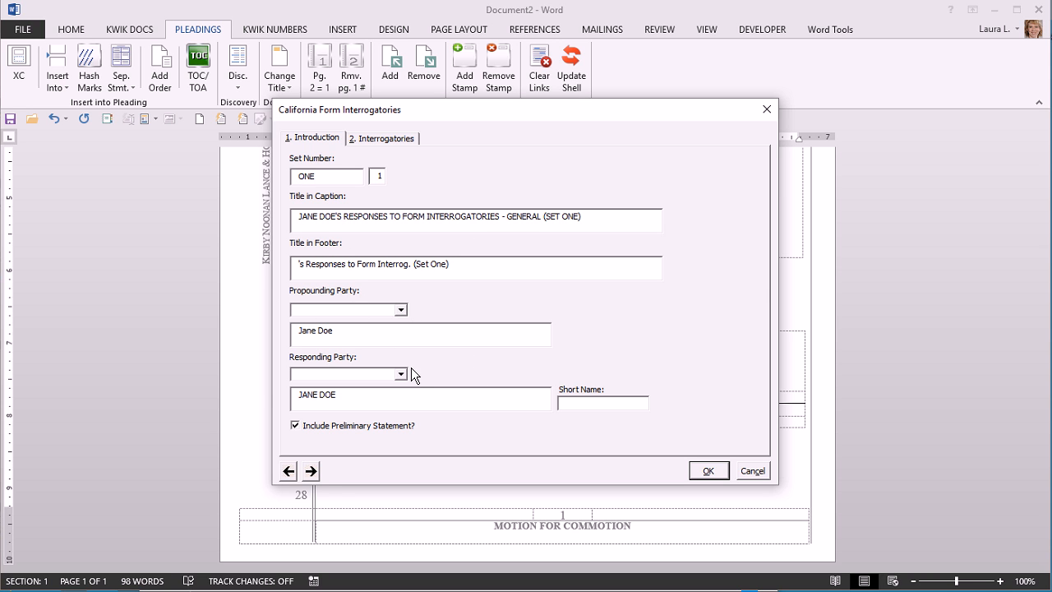
Set the propounding party's role to Defendant in the form interrogatories introduction
click(402, 309)
click(379, 309)
text(D)
key(BackSpace)
key(BackSpace)
text(Def)
Make ABC Company, as Plaintiff, the responding party and bring up the selection of interrogatories
key(Tab)
key(Tab)
text(Pla)
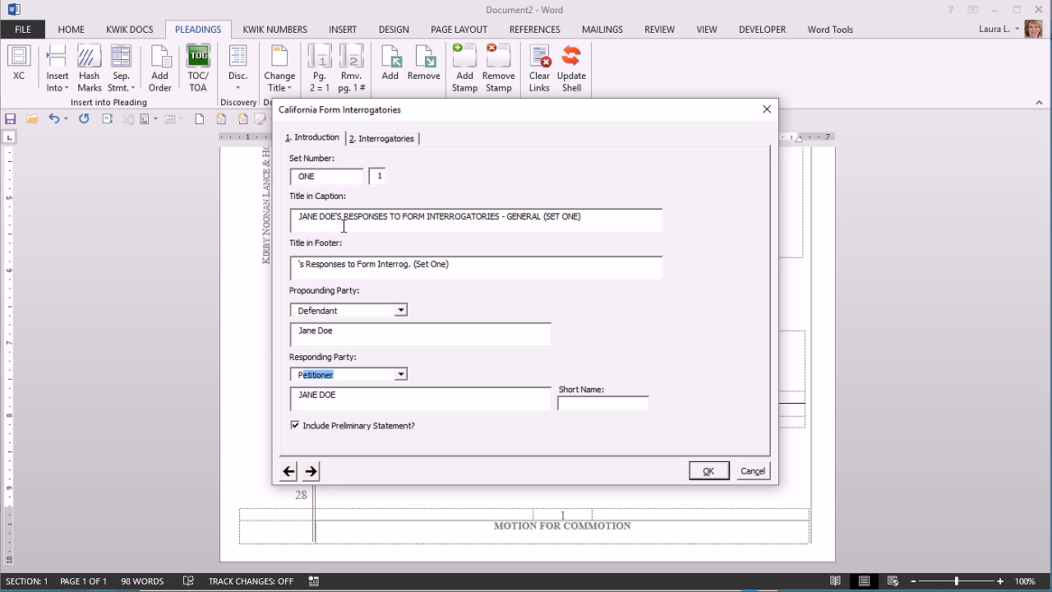
key(Tab)
text(ABC Company)
key(Tab)
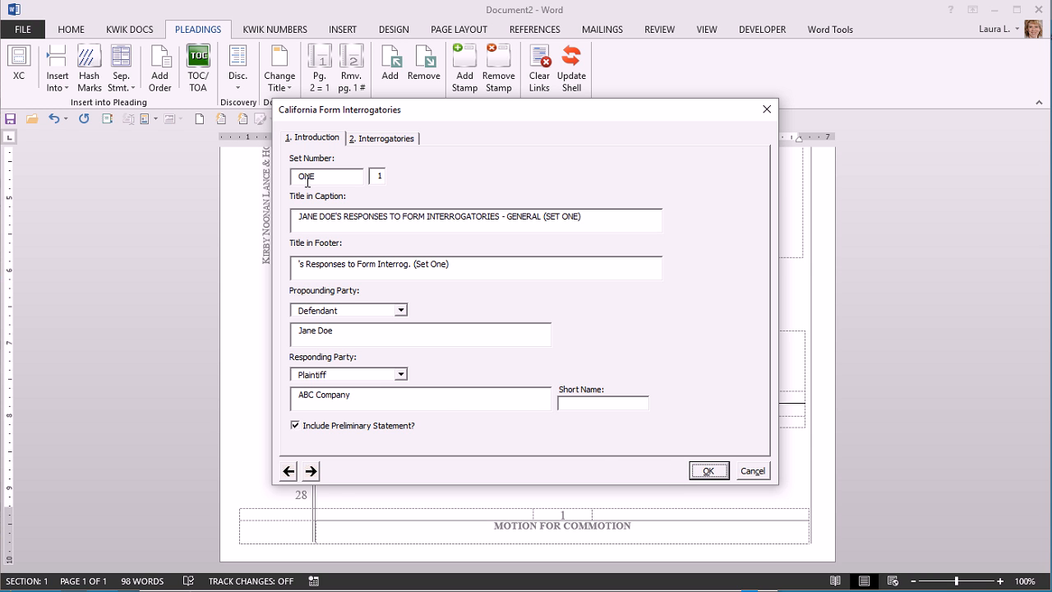
click(381, 141)
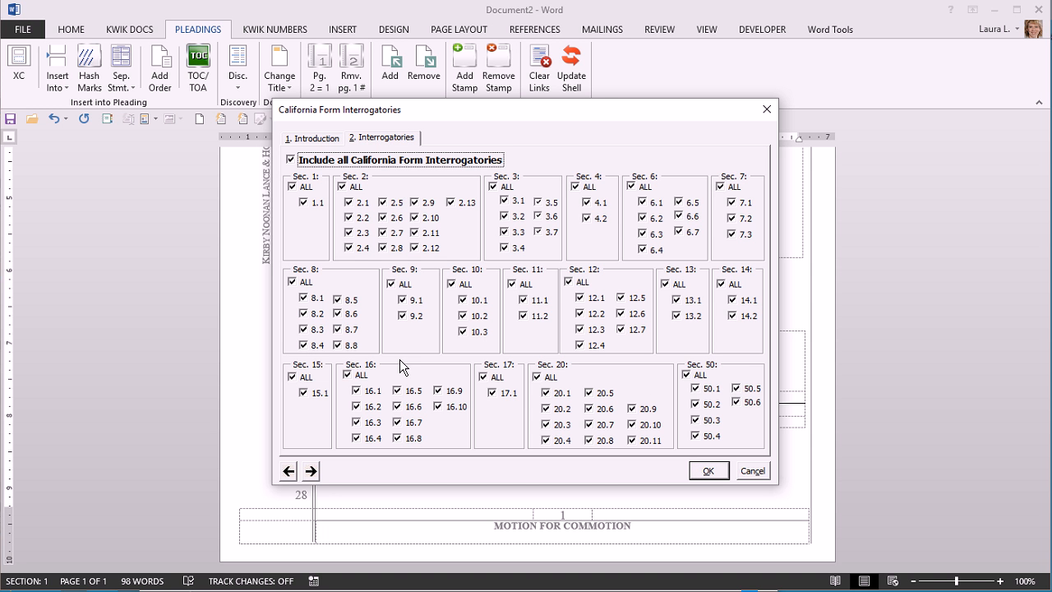
Try excluding Sections 4, 6 and 12 and the individual interrogatories 20.2, 20.3, 20.6, 20.7 and 20.8
click(575, 187)
click(631, 188)
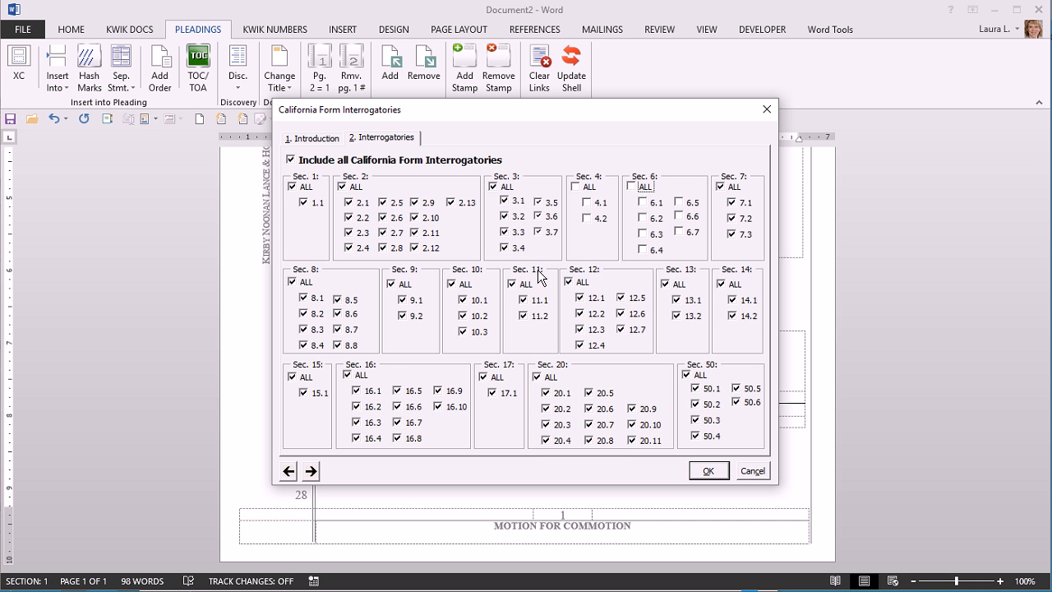
click(567, 281)
click(589, 440)
click(590, 425)
click(589, 409)
click(547, 409)
click(547, 425)
Limit the interrogatories to Sections 2 and 11 plus Section 12 without 12.2 and 12.4, and generate the responses
click(292, 159)
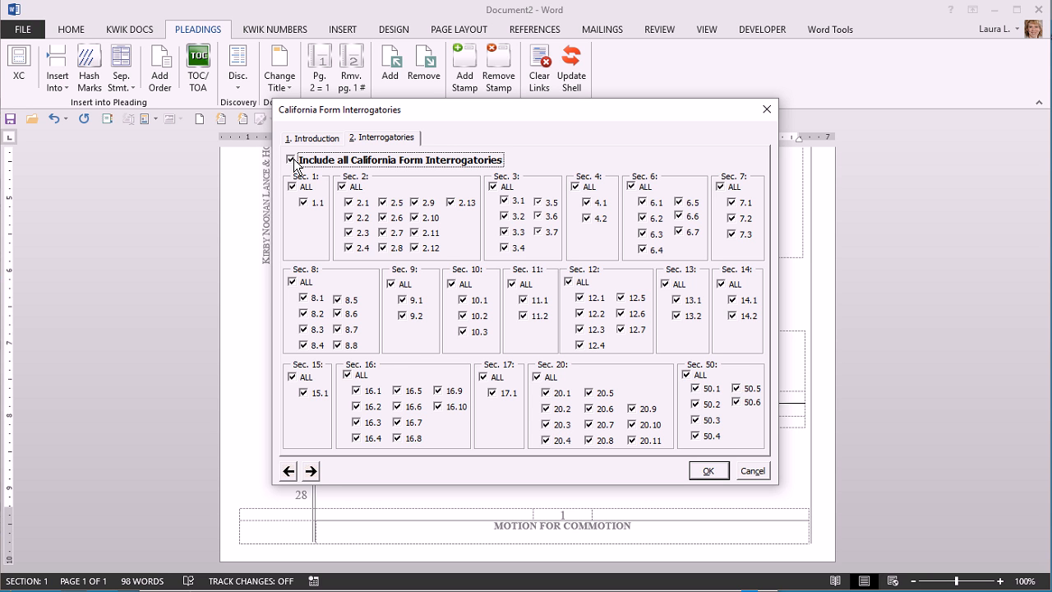
click(344, 187)
click(512, 284)
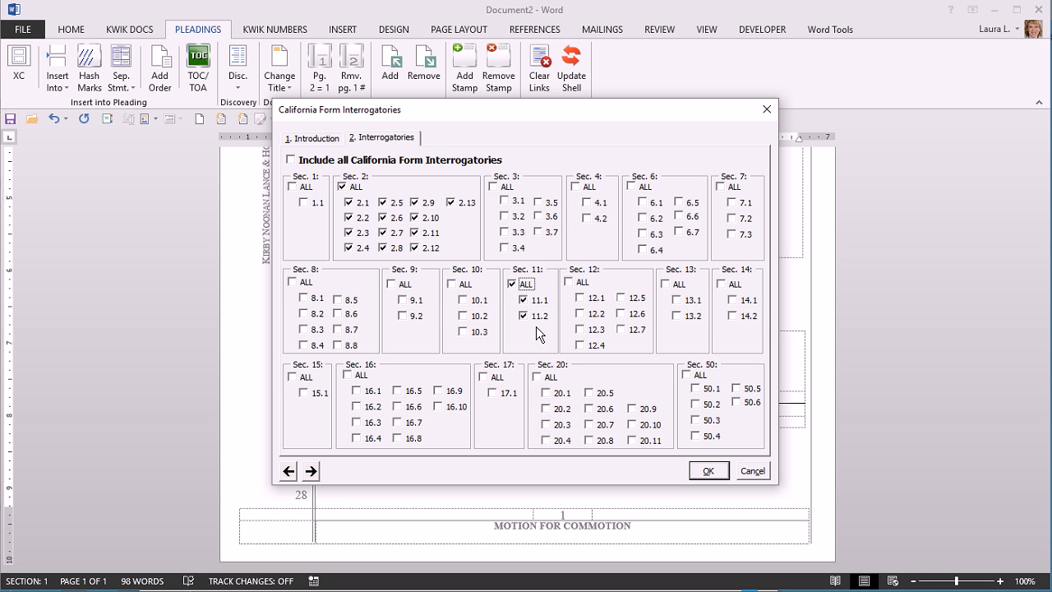
click(573, 283)
click(590, 343)
click(585, 313)
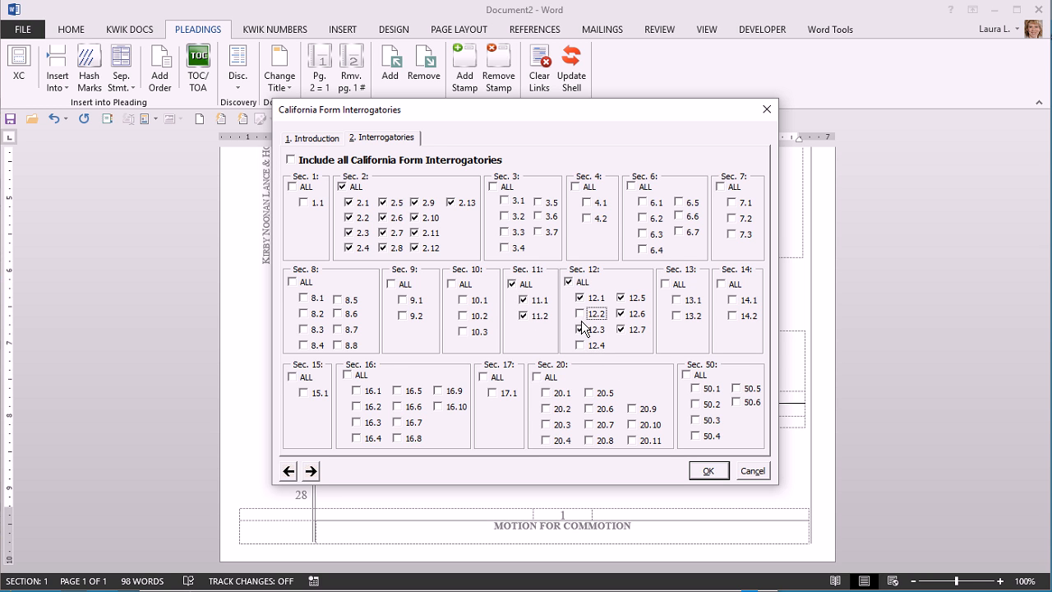
click(719, 475)
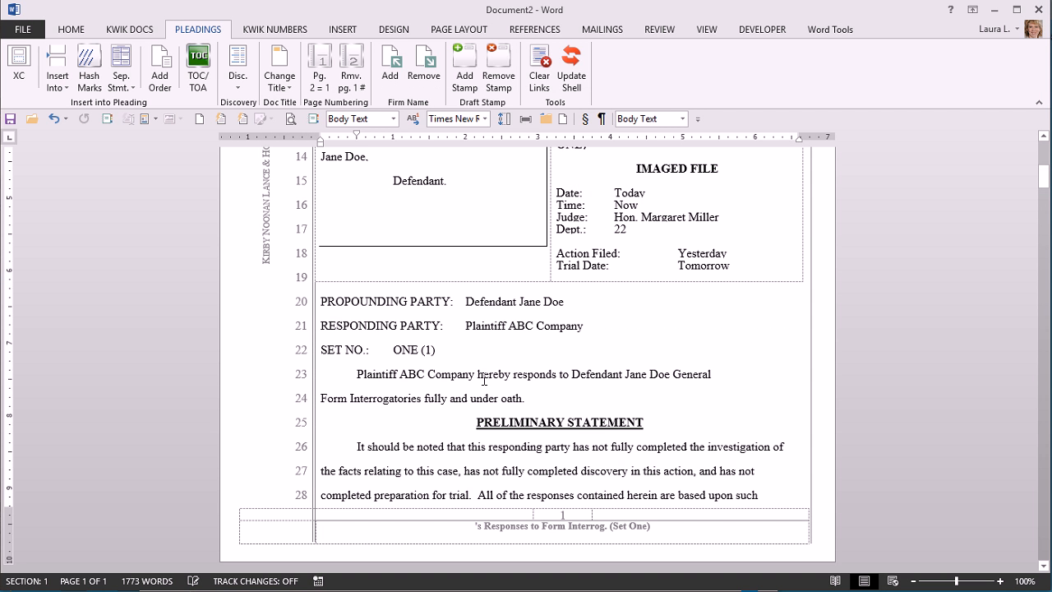
Replace the response placeholder under Form Interrogatory No. 2.1 with "My response."
scroll(481, 380, down, 3)
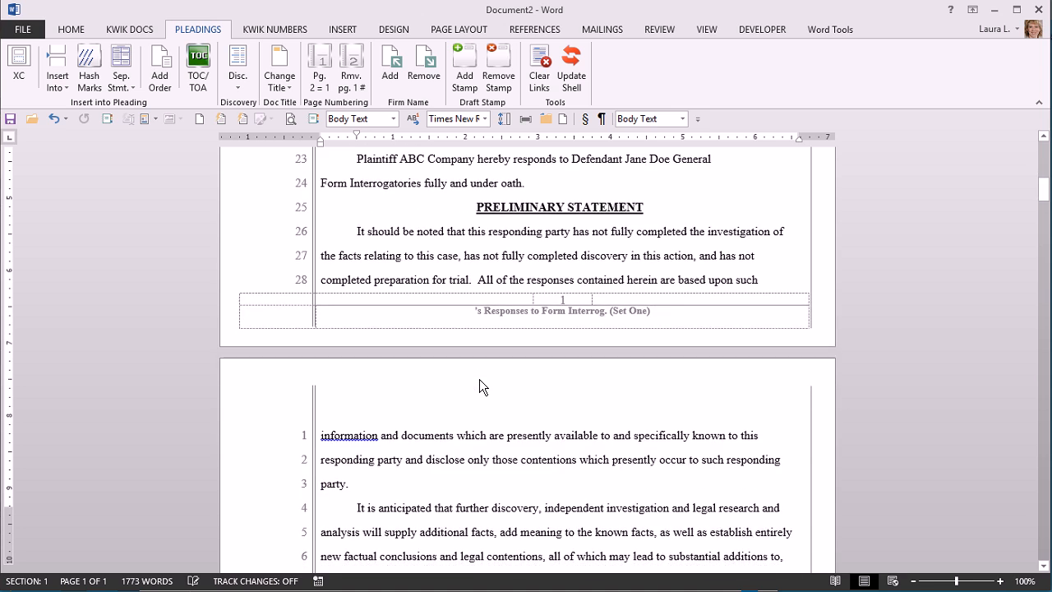
scroll(481, 380, down, 6)
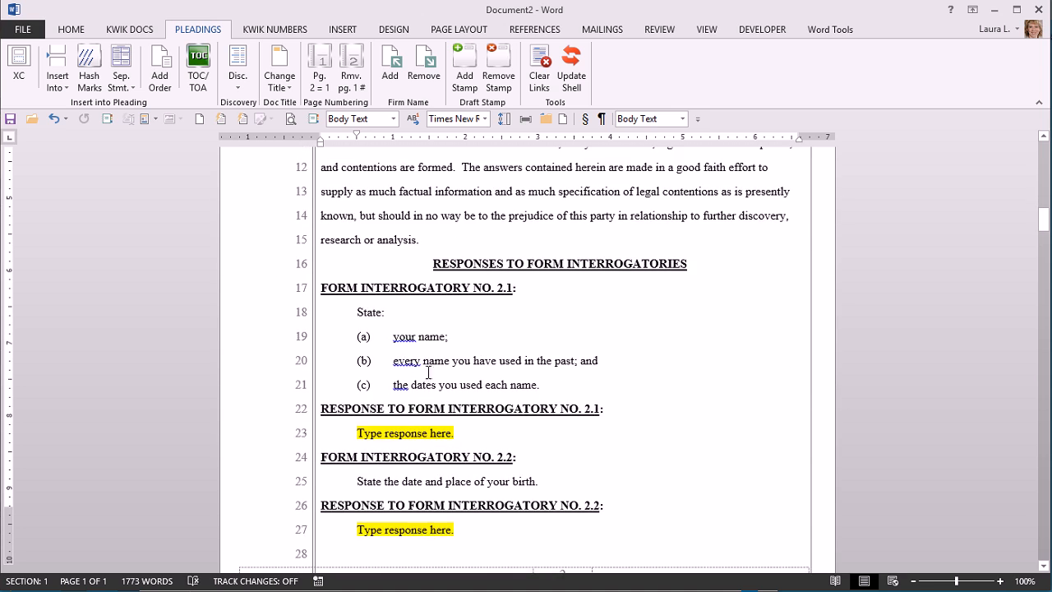
click(396, 431)
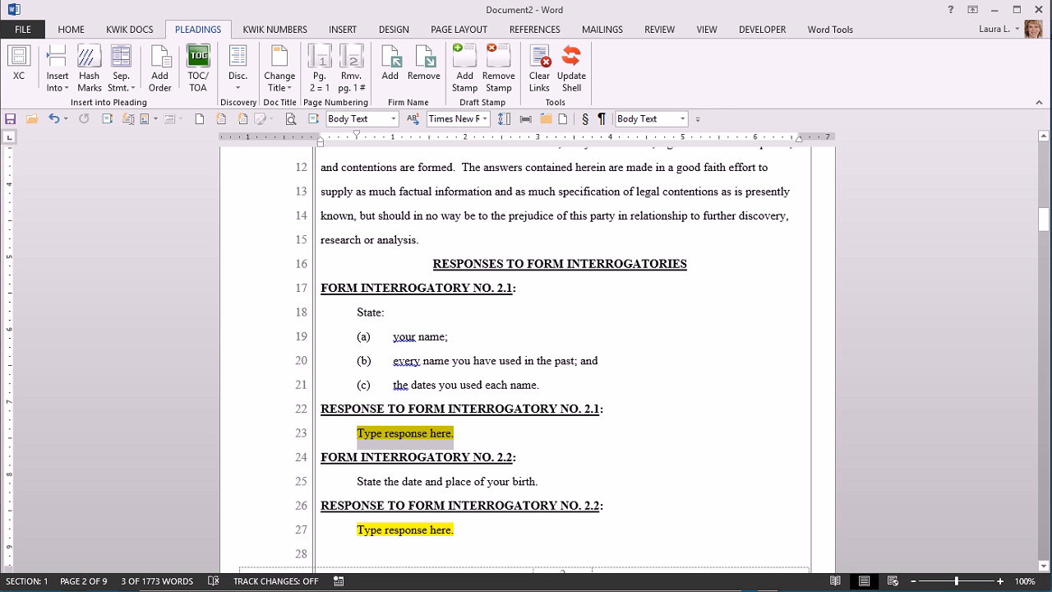
text(My )
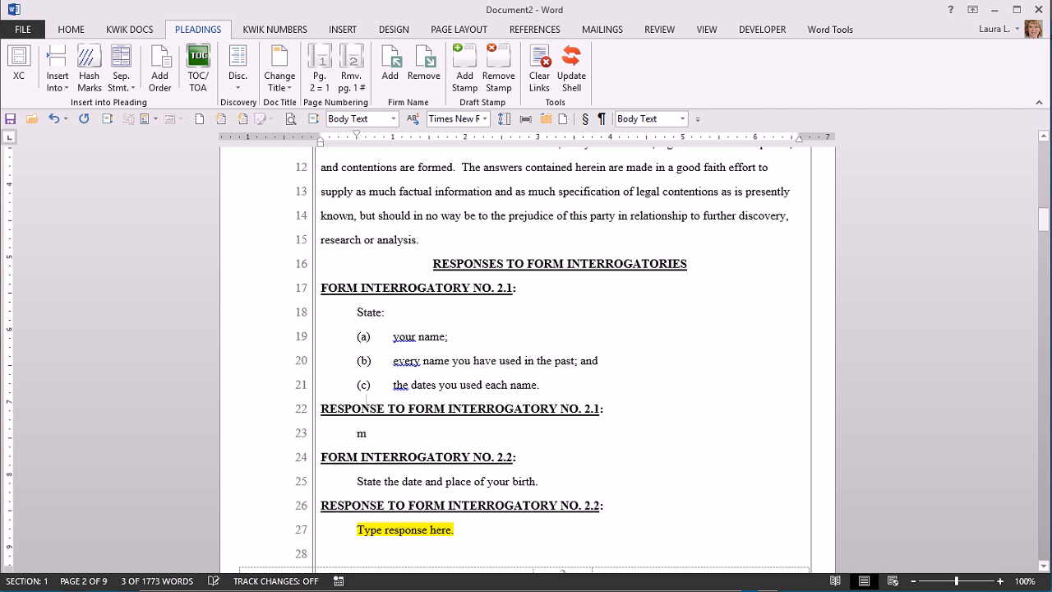
text(response.)
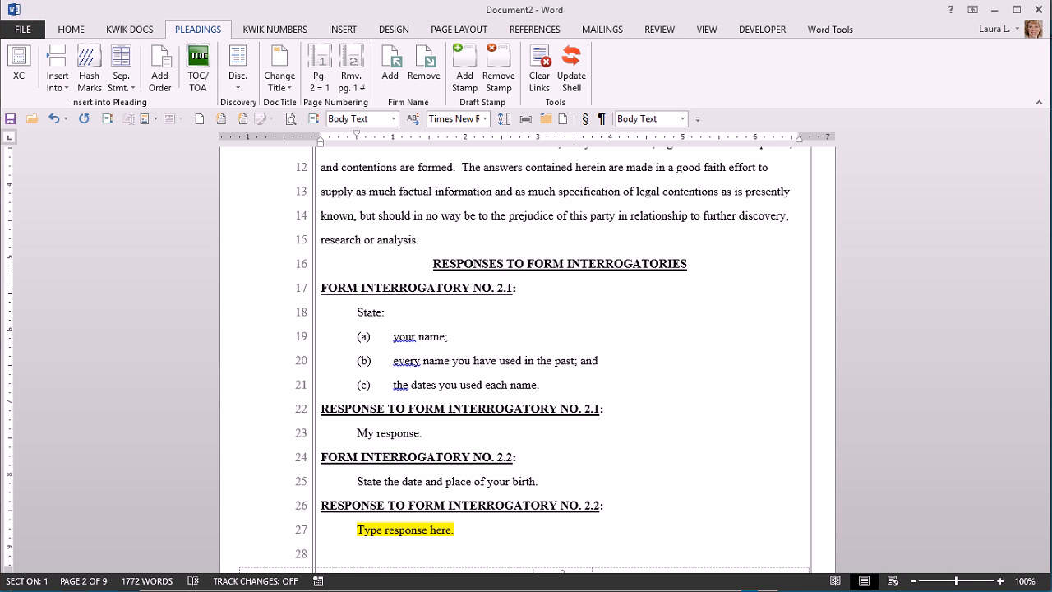
Advance through the response placeholders to Form Interrogatory No. 2.5 and enter "What I have to say!" as its response
key(F11)
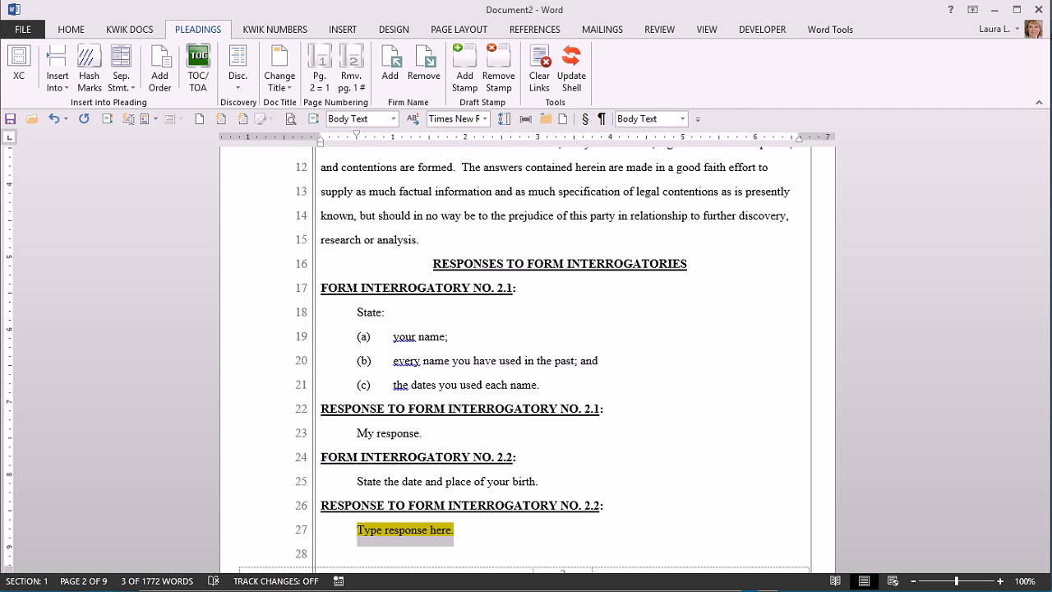
key(F11)
key(F11)
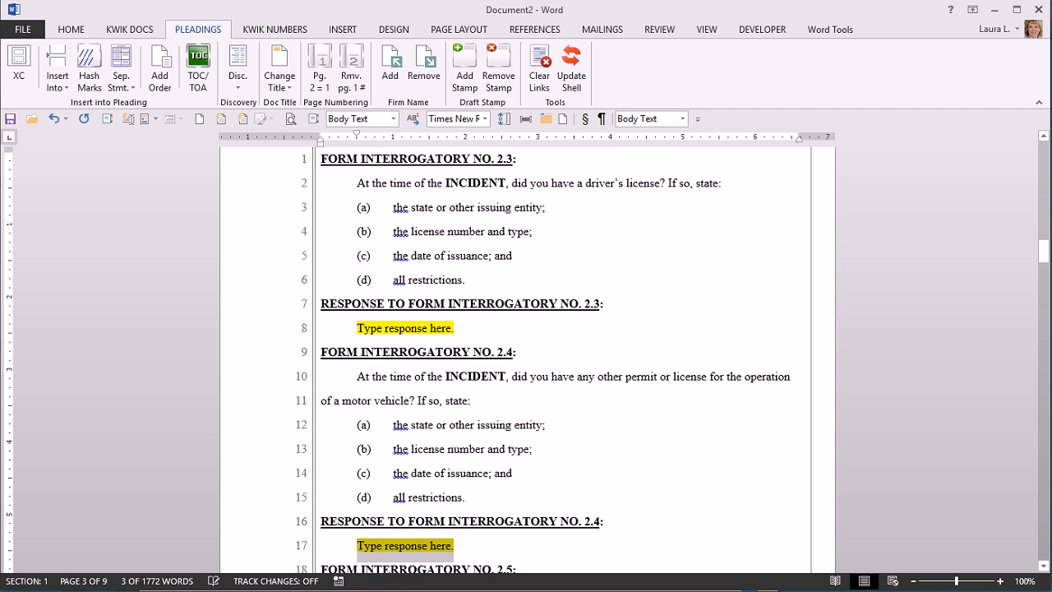
key(F11)
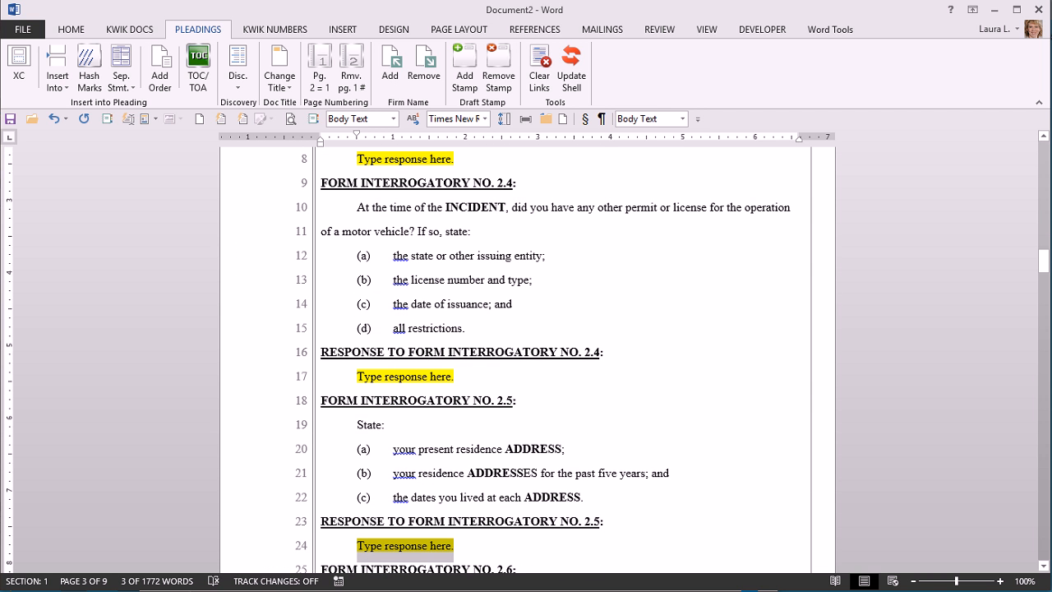
text(What I have)
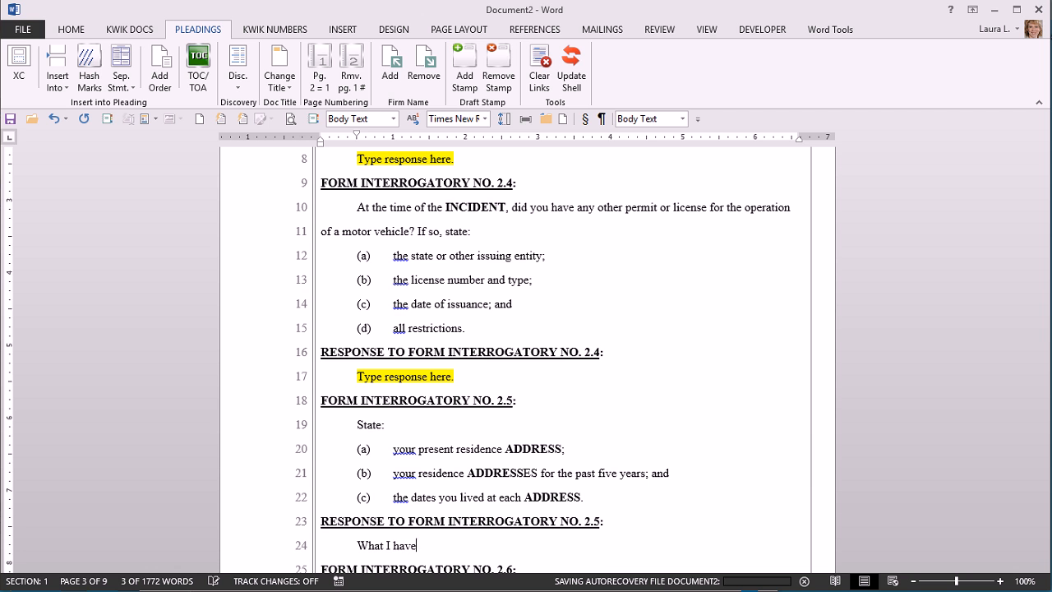
text( to say!)
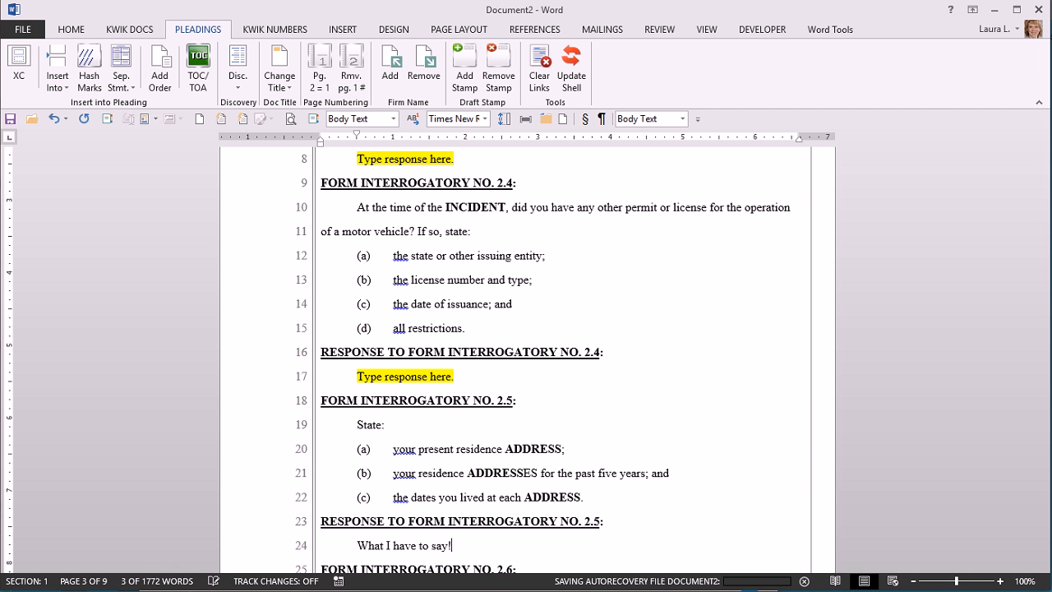